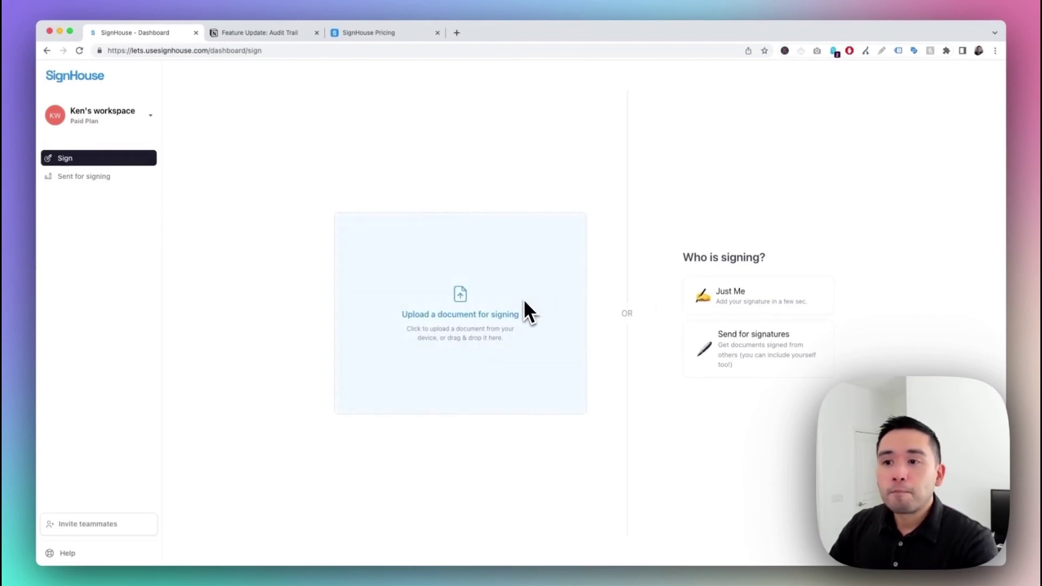
Step: Upload Legal Agreement Form.pdf into SignHouse and look over the Non-Disclosure Agreement
{"action": "left_click", "coordinate": [450, 308]}
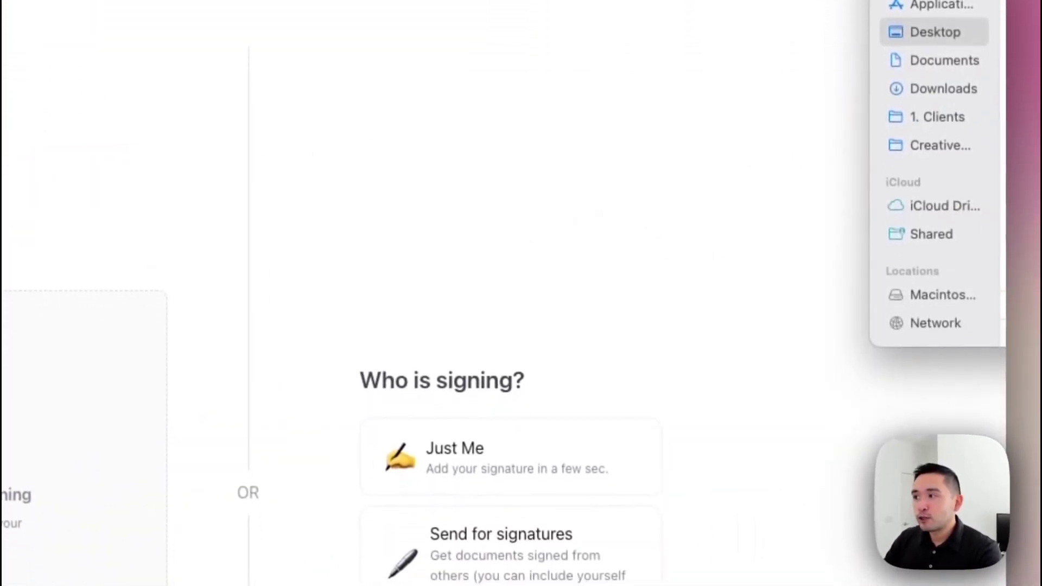
{"action": "left_click_drag", "start_coordinate": [1037, 271], "coordinate": [434, 375]}
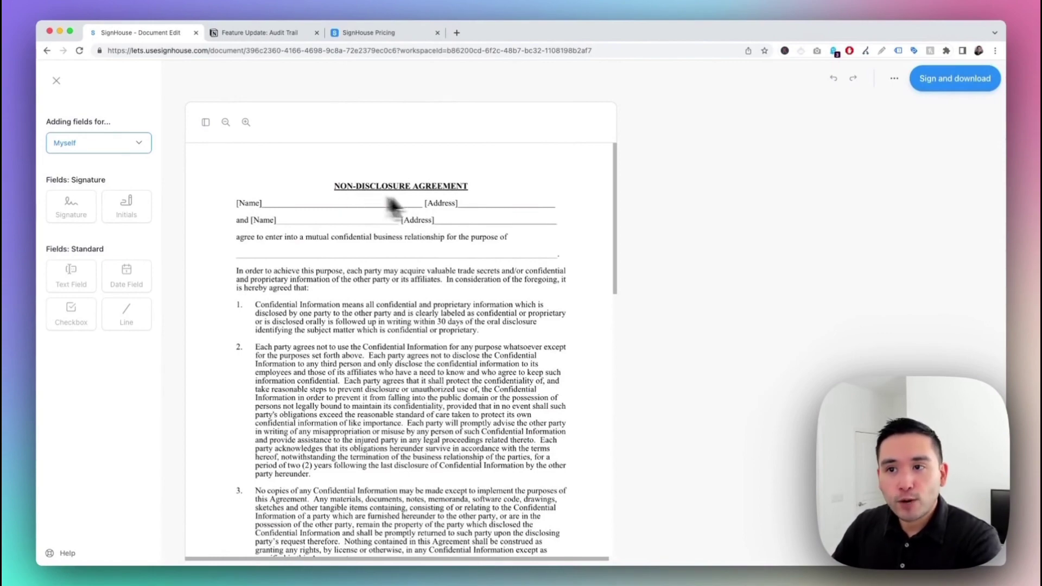
{"action": "scroll", "coordinate": [418, 195], "scroll_direction": "down", "scroll_amount": 15}
{"action": "scroll", "coordinate": [421, 206], "scroll_direction": "down", "scroll_amount": 3}
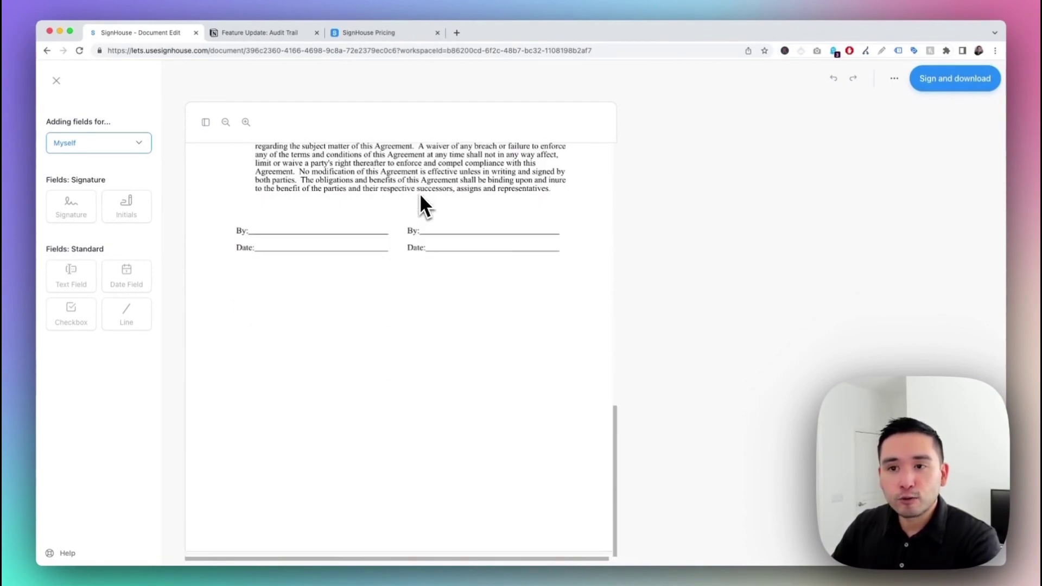
{"action": "scroll", "coordinate": [421, 205], "scroll_direction": "up", "scroll_amount": 20}
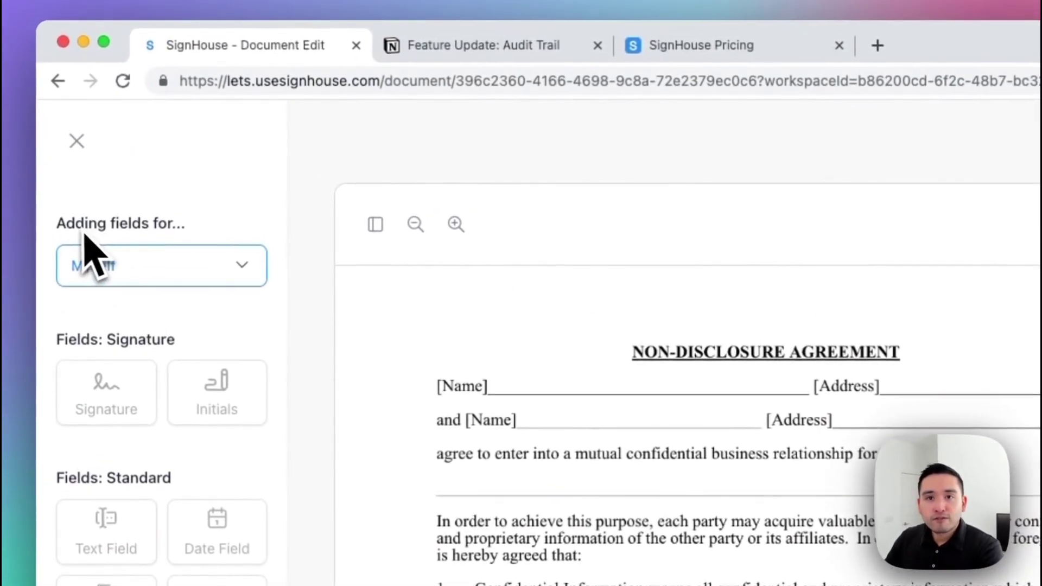
{"action": "left_click", "coordinate": [239, 266]}
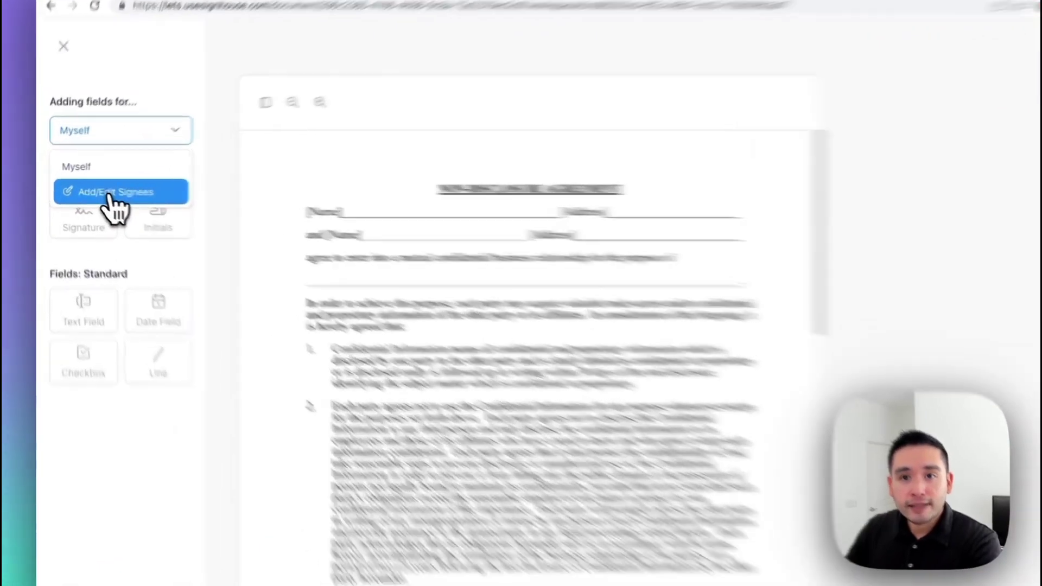
Step: Add a second signee with their e-mail address and name, and save the signee list
{"action": "left_click", "coordinate": [92, 189]}
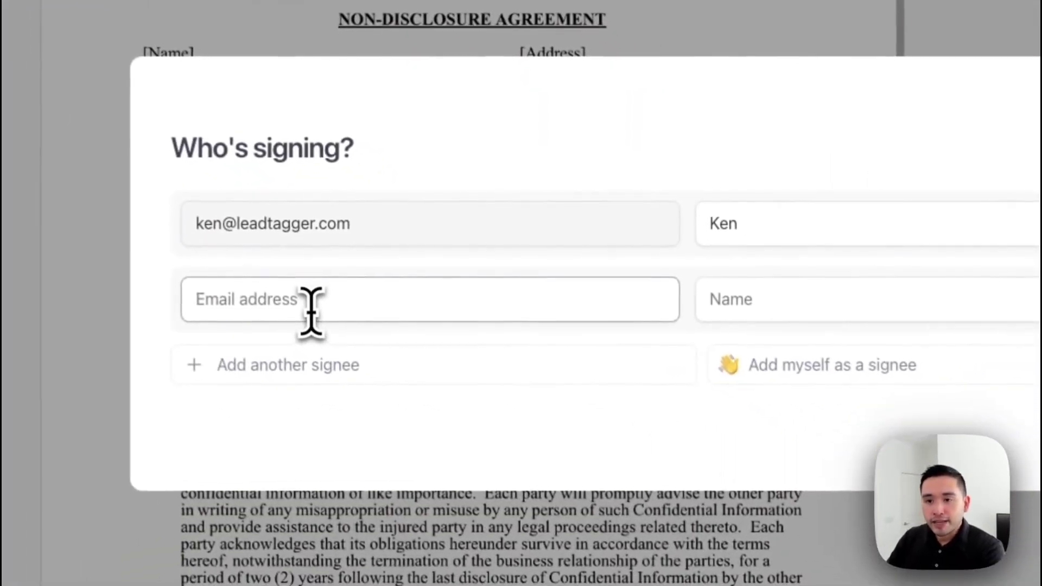
{"action": "left_click", "coordinate": [602, 482]}
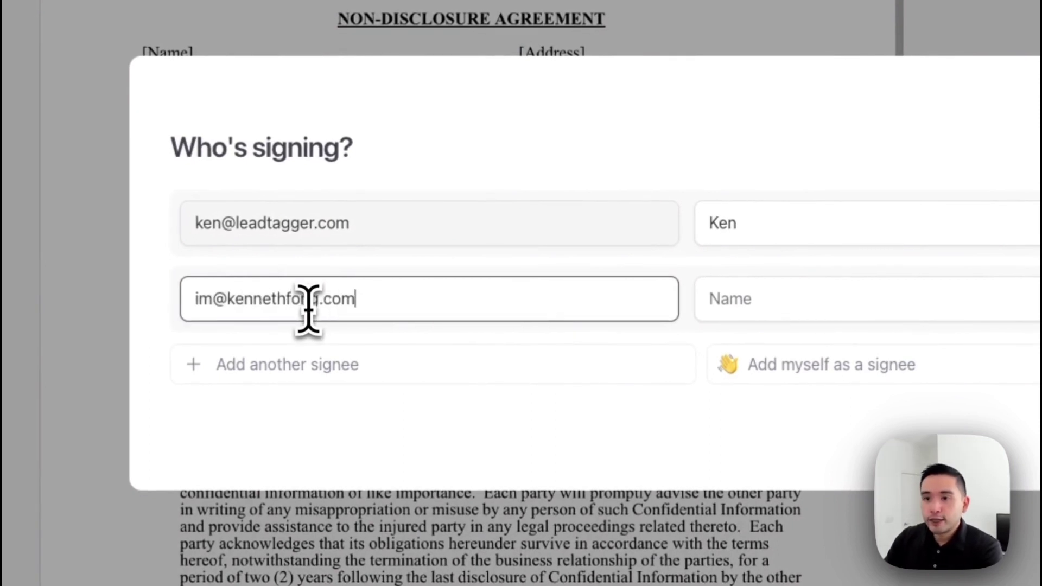
{"action": "left_click", "coordinate": [730, 300]}
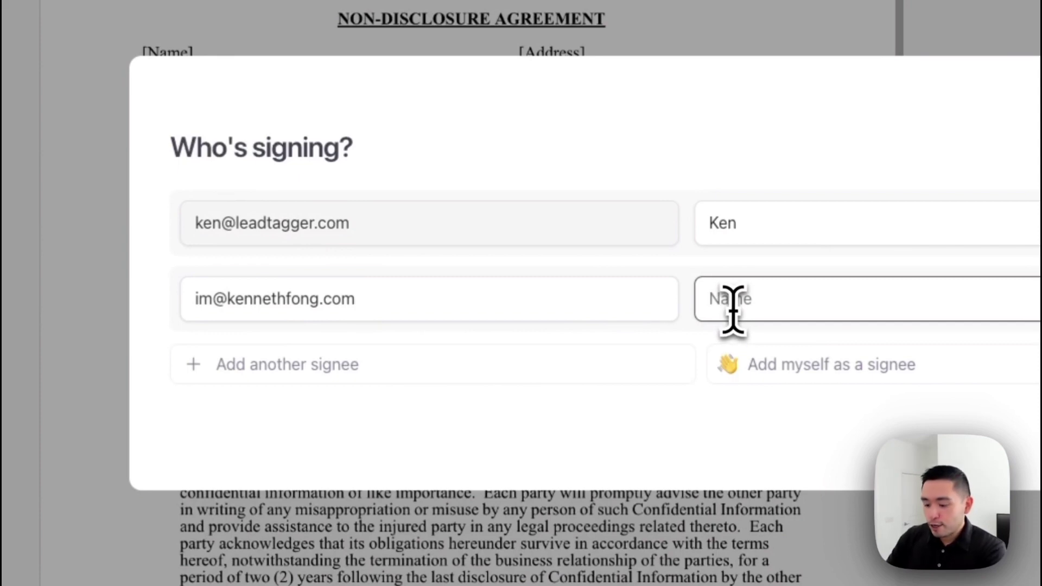
{"action": "type", "text": "Lee"}
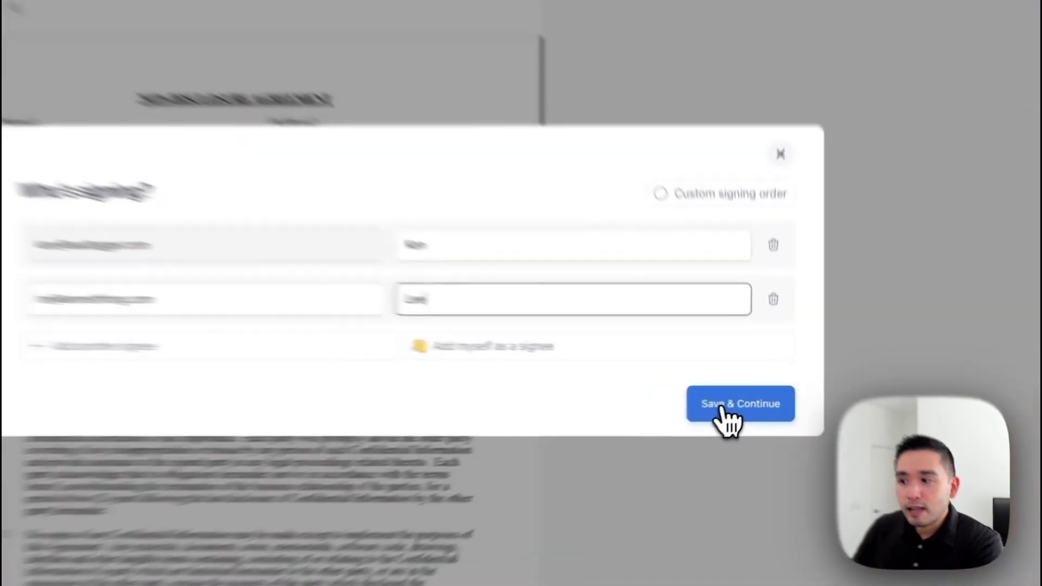
{"action": "left_click", "coordinate": [744, 405]}
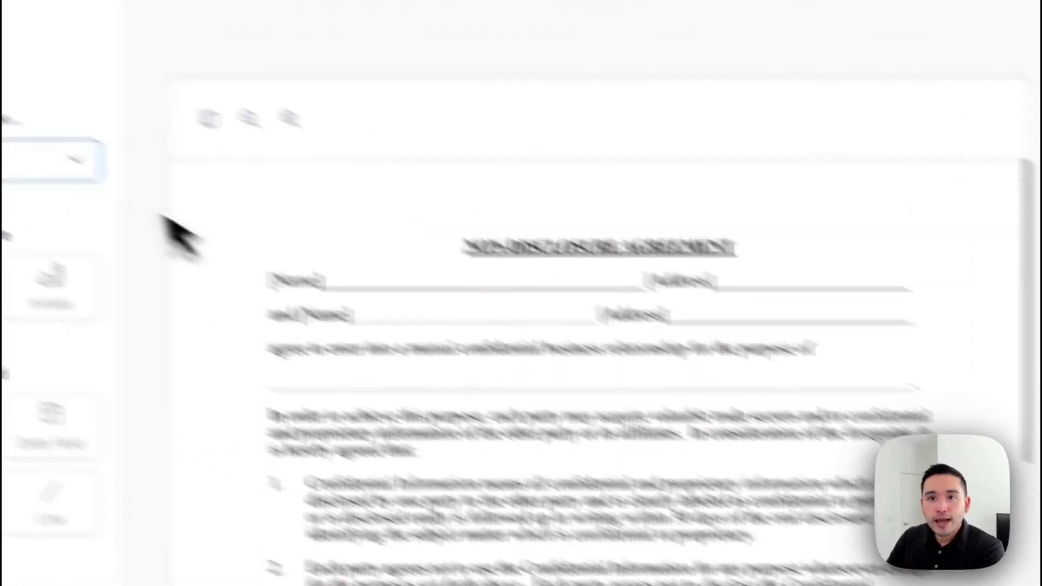
Step: With Myself selected, place text fields on the first Name and Address lines
{"action": "left_click", "coordinate": [76, 158]}
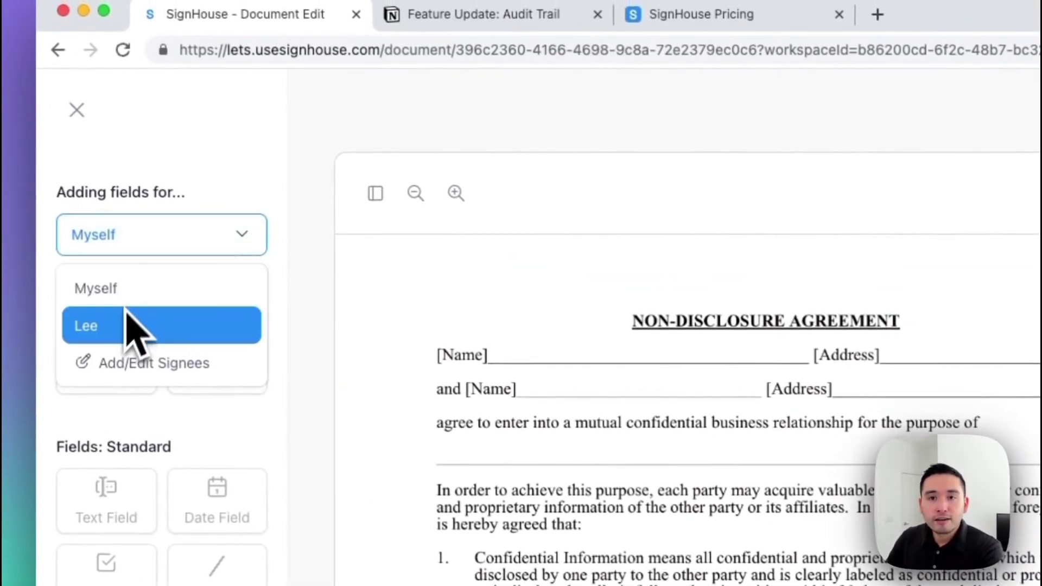
{"action": "left_click", "coordinate": [329, 326]}
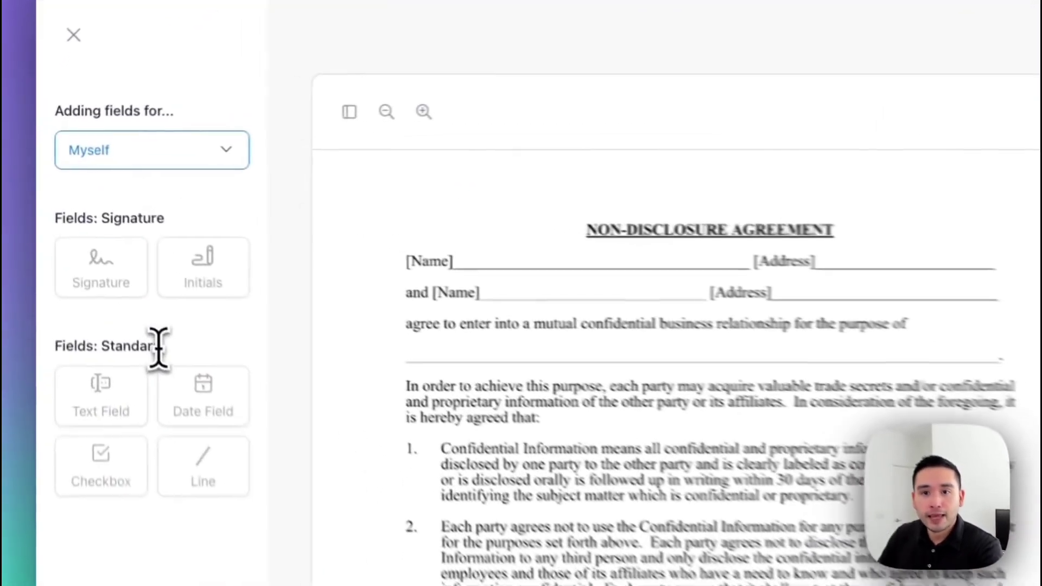
{"action": "left_click", "coordinate": [124, 160]}
{"action": "left_click", "coordinate": [121, 195]}
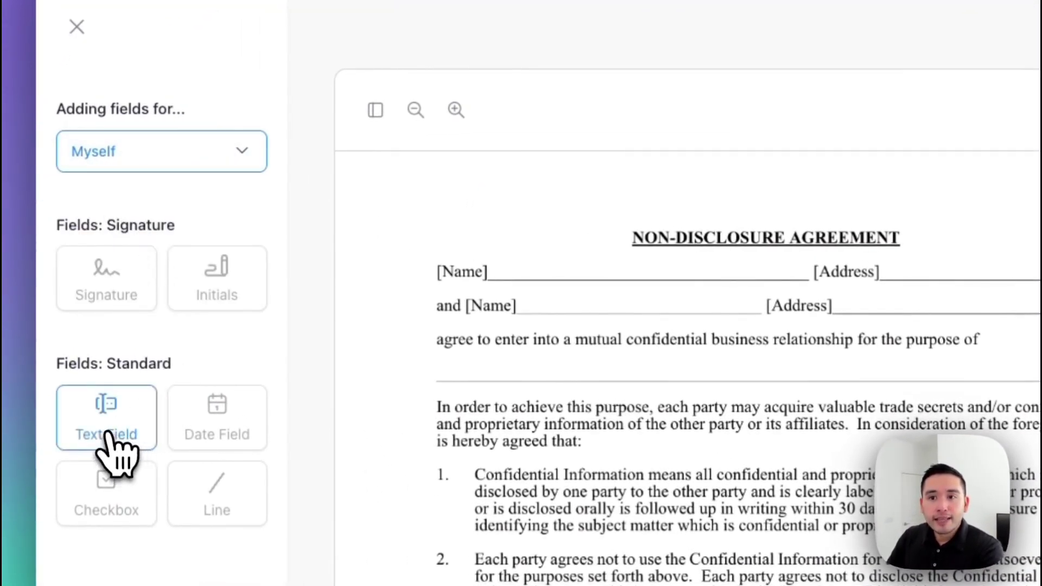
{"action": "left_click_drag", "start_coordinate": [109, 426], "coordinate": [566, 298]}
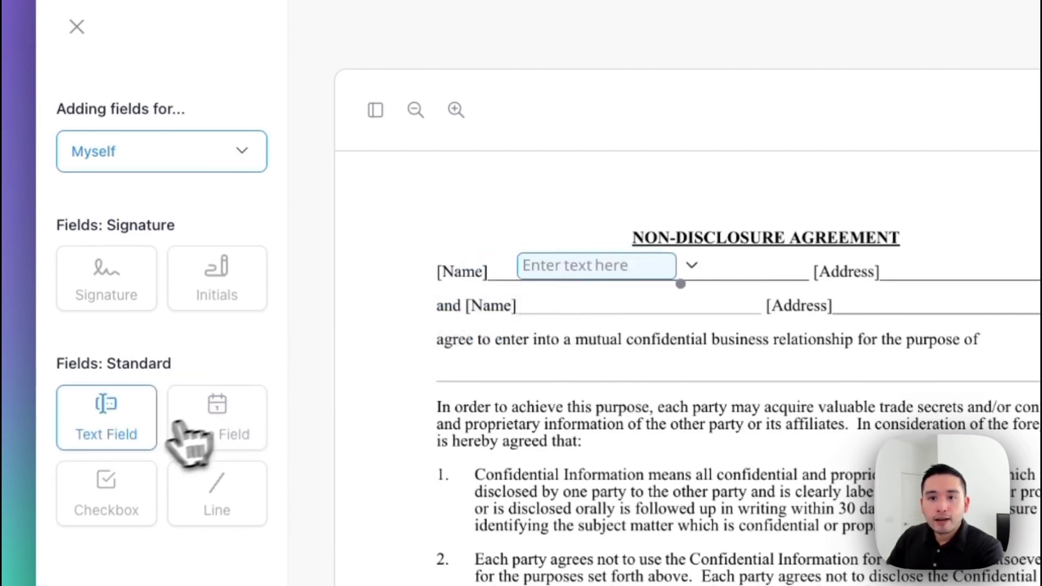
{"action": "left_click_drag", "start_coordinate": [132, 434], "coordinate": [976, 303]}
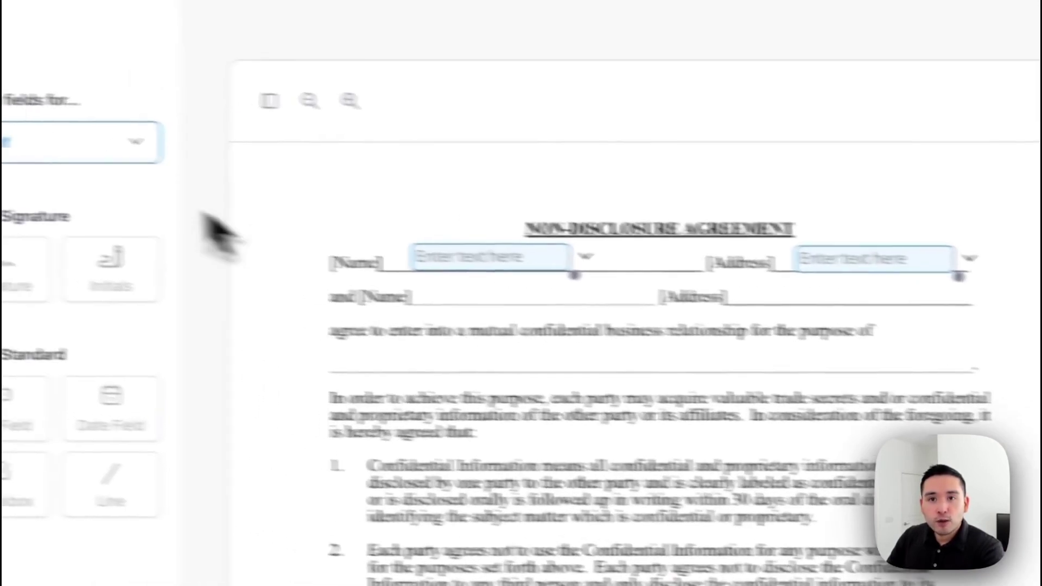
Step: Switch to the second signee and place their text fields on the second Name and Address lines
{"action": "left_click", "coordinate": [98, 150]}
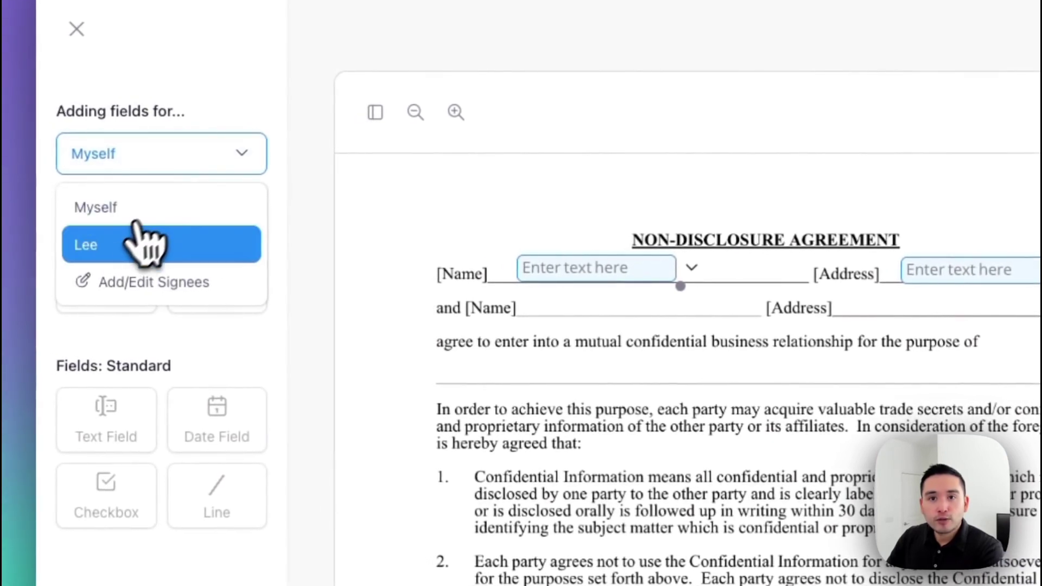
{"action": "left_click", "coordinate": [115, 253]}
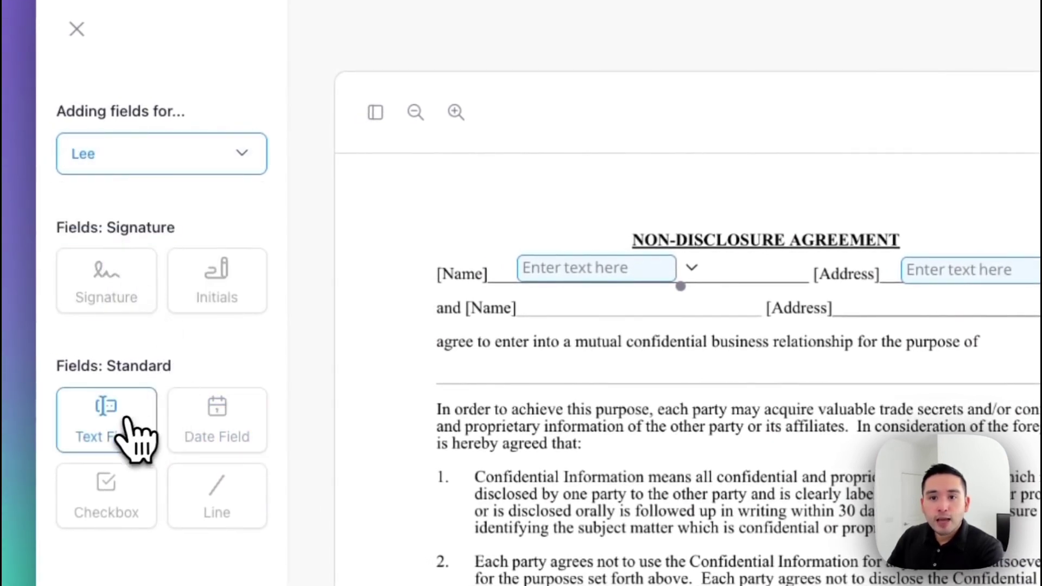
{"action": "left_click_drag", "start_coordinate": [125, 434], "coordinate": [597, 318]}
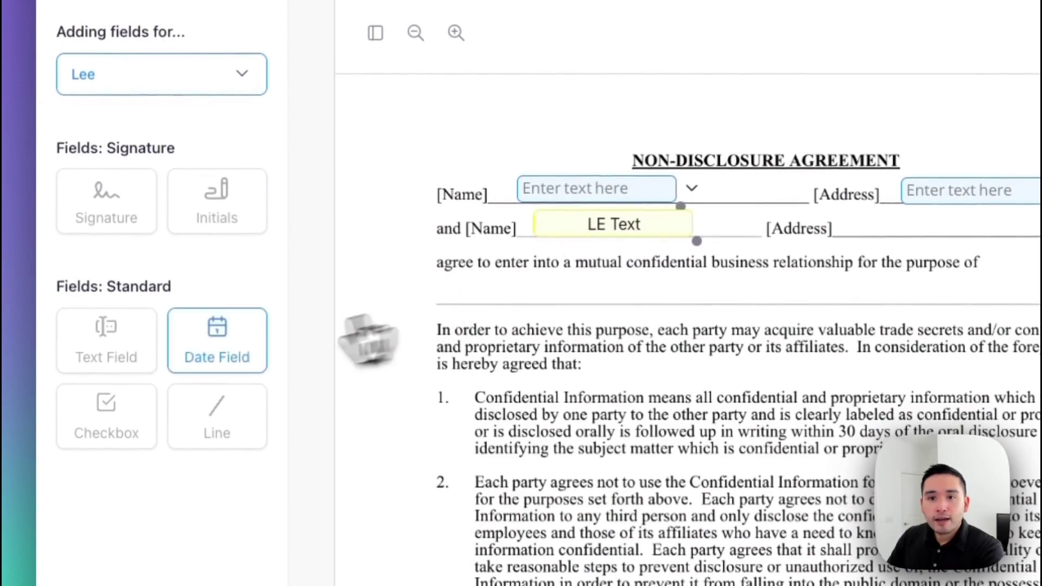
{"action": "left_click_drag", "start_coordinate": [122, 350], "coordinate": [905, 255]}
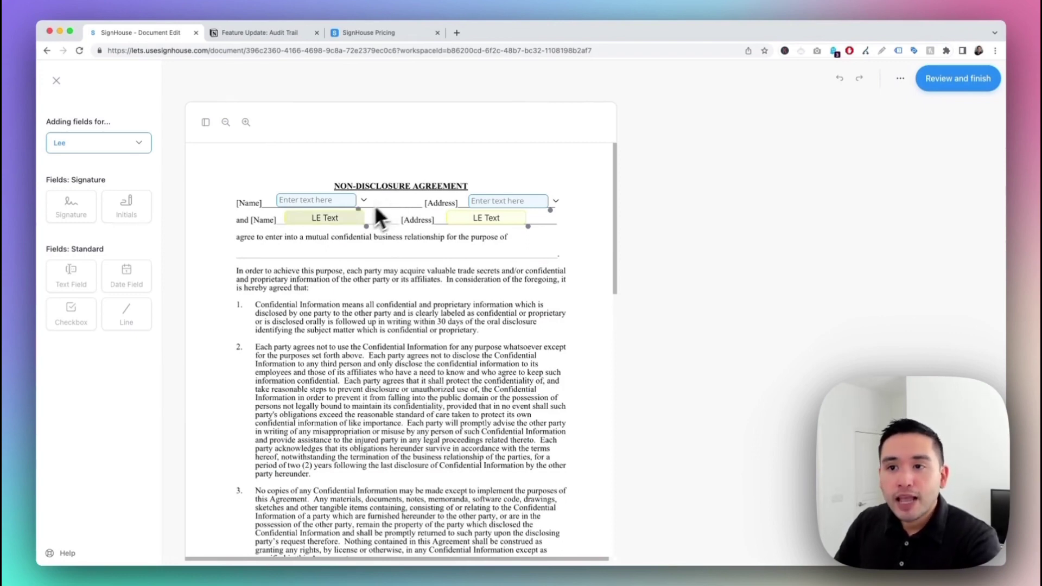
{"action": "scroll", "coordinate": [347, 226], "scroll_direction": "down", "scroll_amount": 10}
{"action": "scroll", "coordinate": [347, 225], "scroll_direction": "down", "scroll_amount": 10}
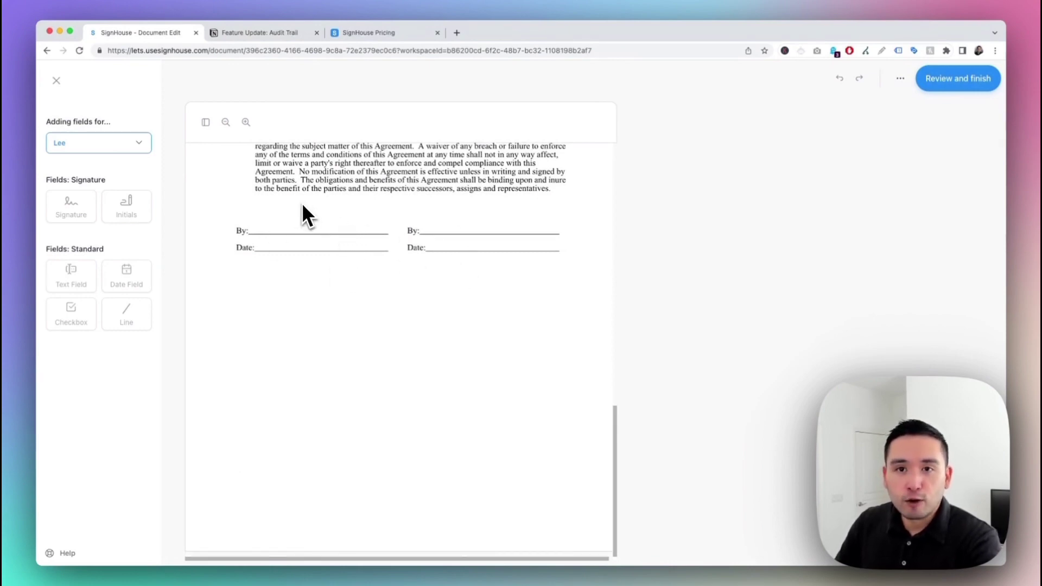
Step: For Myself, place a signature field on the left By line and a date field on the left Date line
{"action": "left_click", "coordinate": [122, 146]}
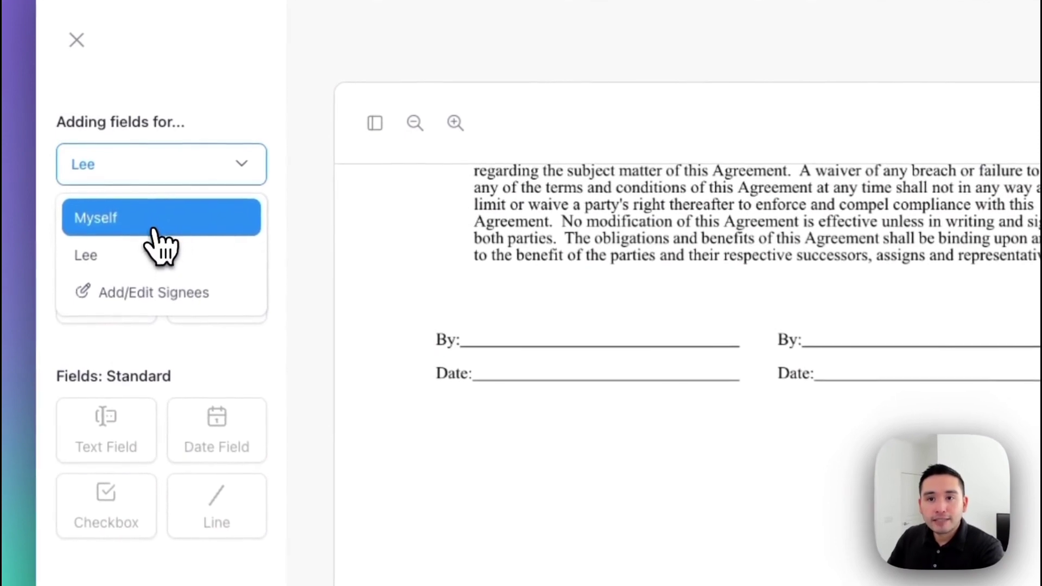
{"action": "left_click", "coordinate": [154, 230]}
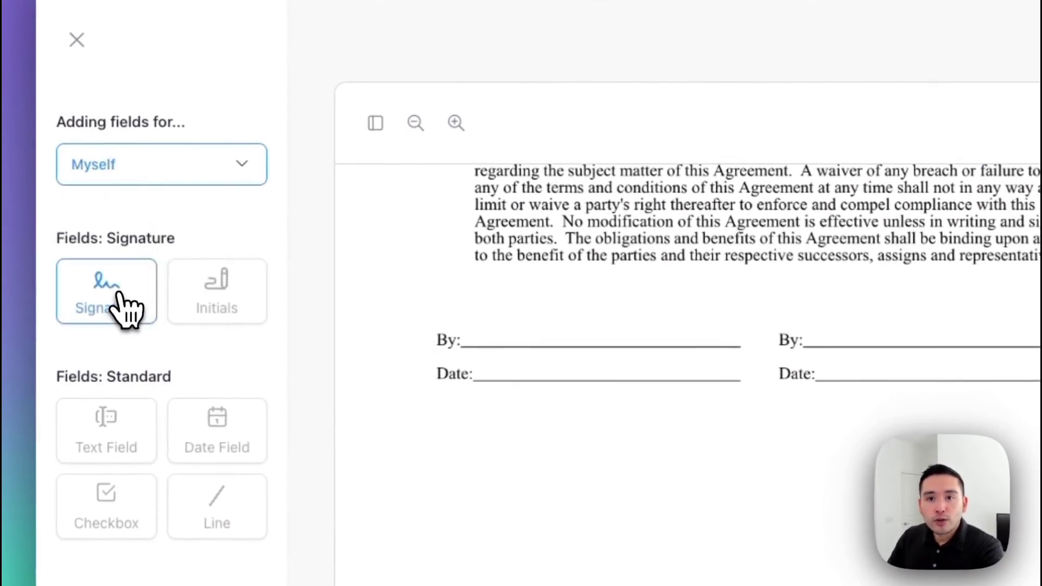
{"action": "mouse_move", "coordinate": [125, 310]}
{"action": "left_mouse_down"}
{"action": "mouse_move", "coordinate": [384, 304]}
{"action": "mouse_move", "coordinate": [584, 349]}
{"action": "mouse_move", "coordinate": [553, 337]}
{"action": "left_mouse_up"}
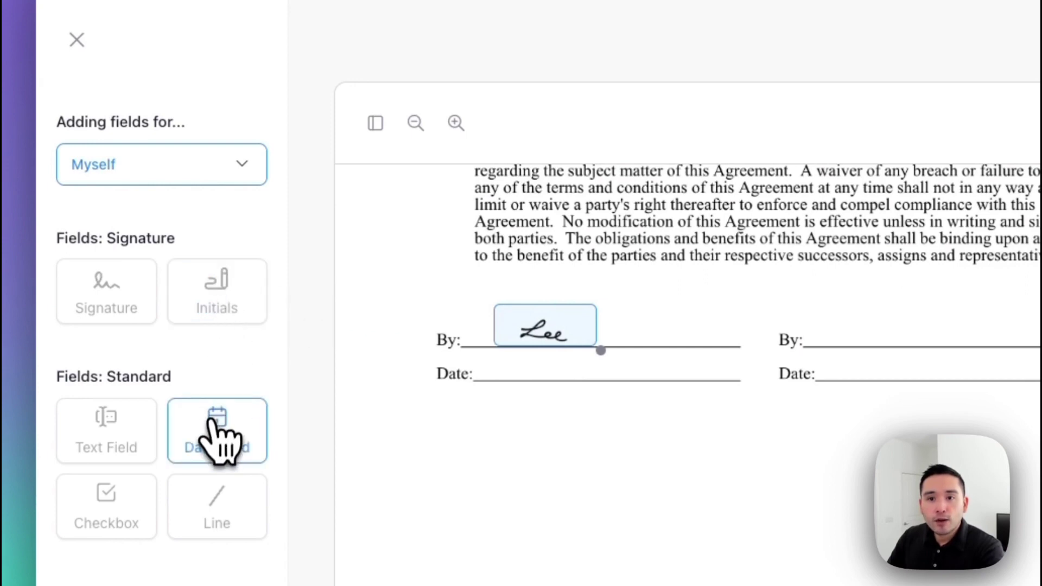
{"action": "left_click_drag", "start_coordinate": [214, 422], "coordinate": [535, 380]}
Step: For the second signee, place signature and date fields on the right By and Date lines
{"action": "left_click", "coordinate": [136, 165]}
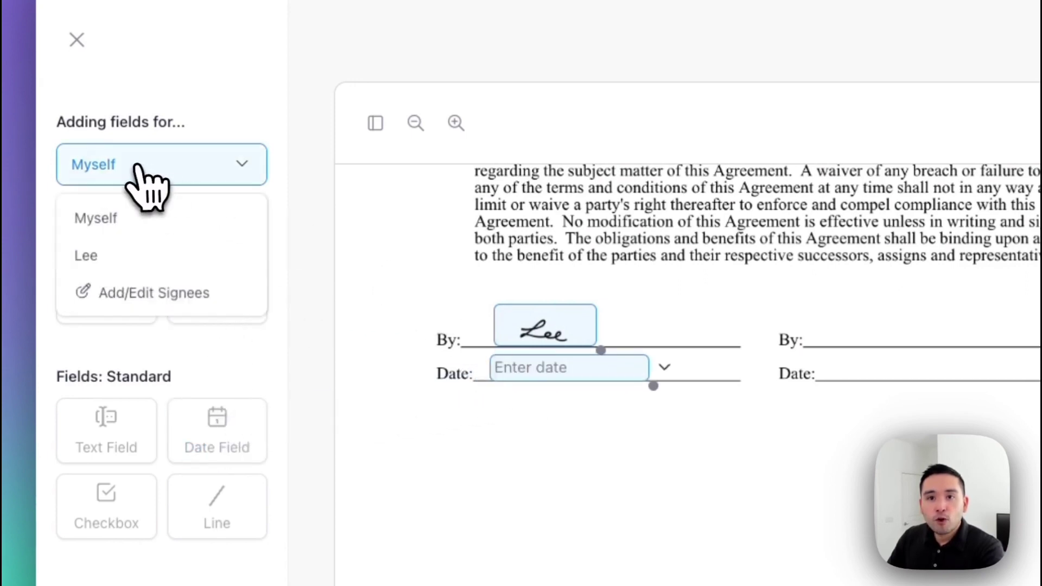
{"action": "left_click", "coordinate": [133, 260]}
{"action": "mouse_move", "coordinate": [135, 279]}
{"action": "left_mouse_down"}
{"action": "mouse_move", "coordinate": [133, 296]}
{"action": "mouse_move", "coordinate": [887, 332]}
{"action": "left_mouse_up"}
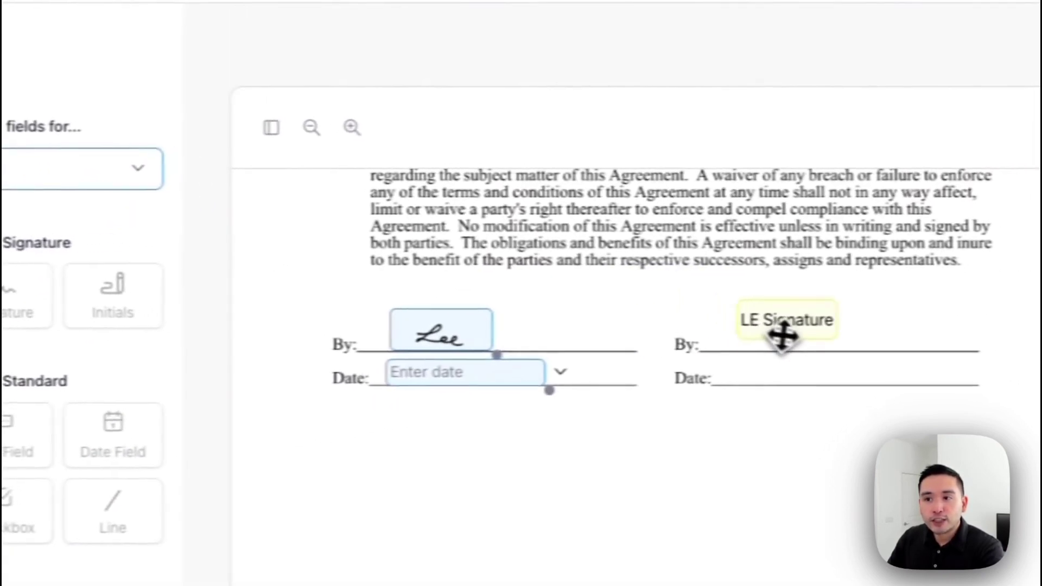
{"action": "left_click_drag", "start_coordinate": [782, 336], "coordinate": [783, 347]}
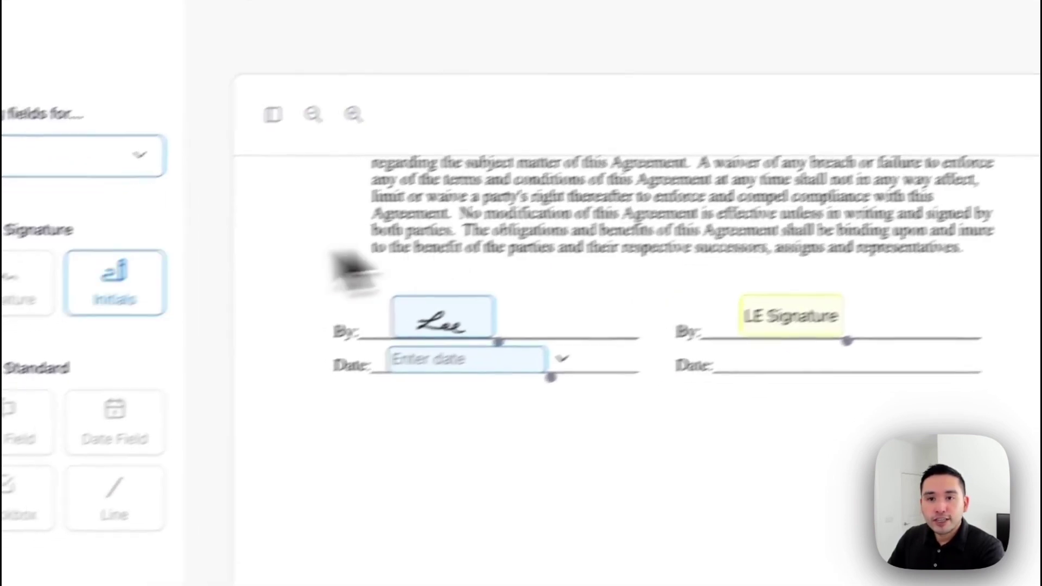
{"action": "left_click_drag", "start_coordinate": [143, 445], "coordinate": [863, 395]}
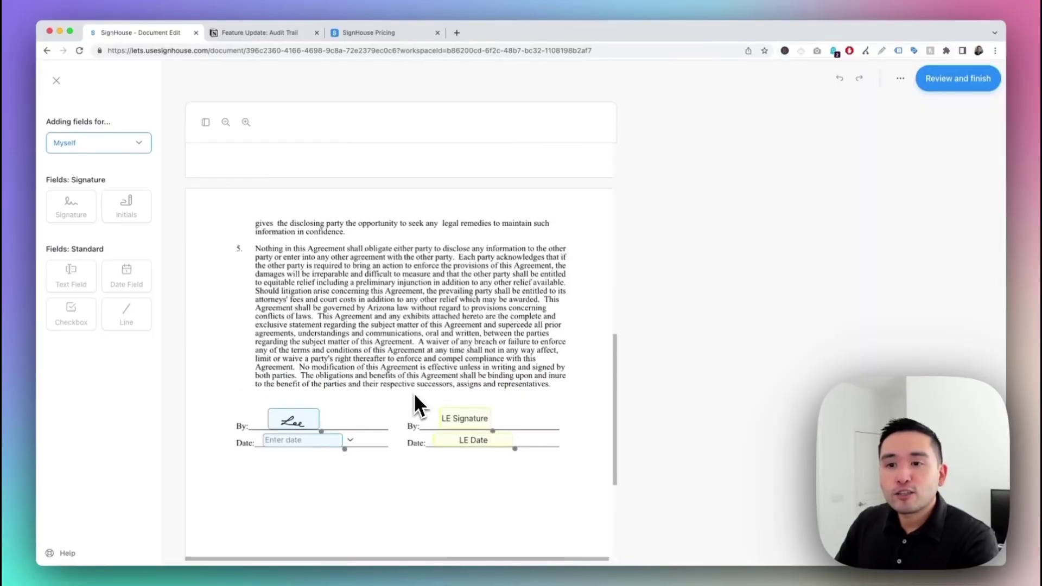
{"action": "scroll", "coordinate": [414, 395], "scroll_direction": "up", "scroll_amount": 10}
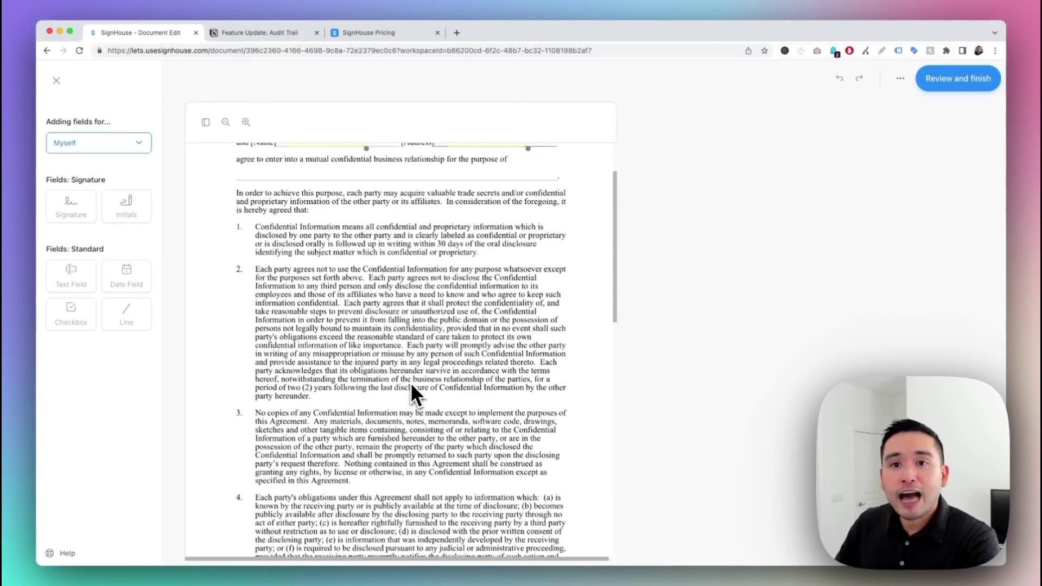
{"action": "scroll", "coordinate": [410, 382], "scroll_direction": "up", "scroll_amount": 3}
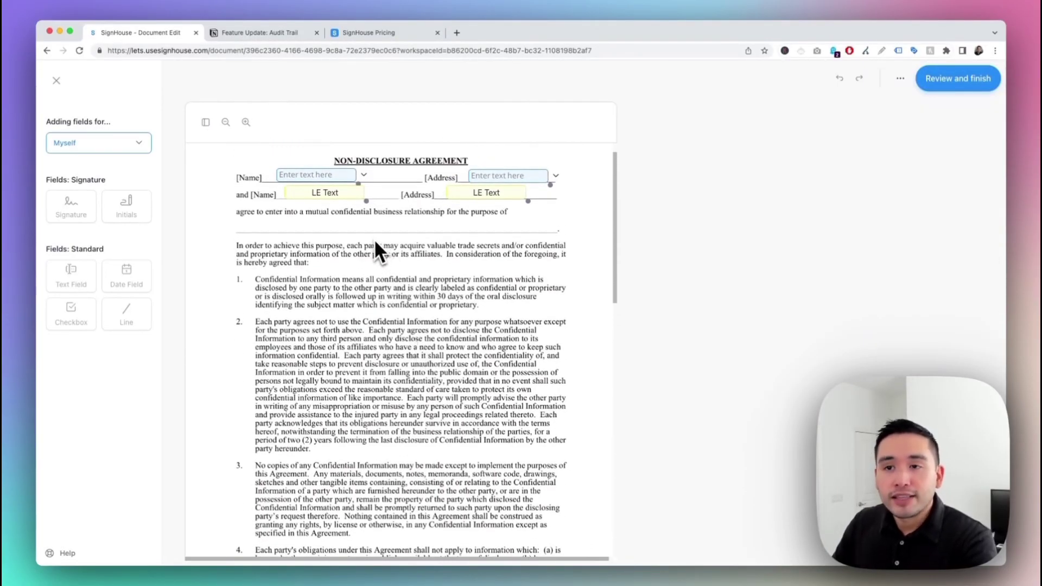
Step: Type your own name into your first text field on the NDA
{"action": "left_click", "coordinate": [323, 175]}
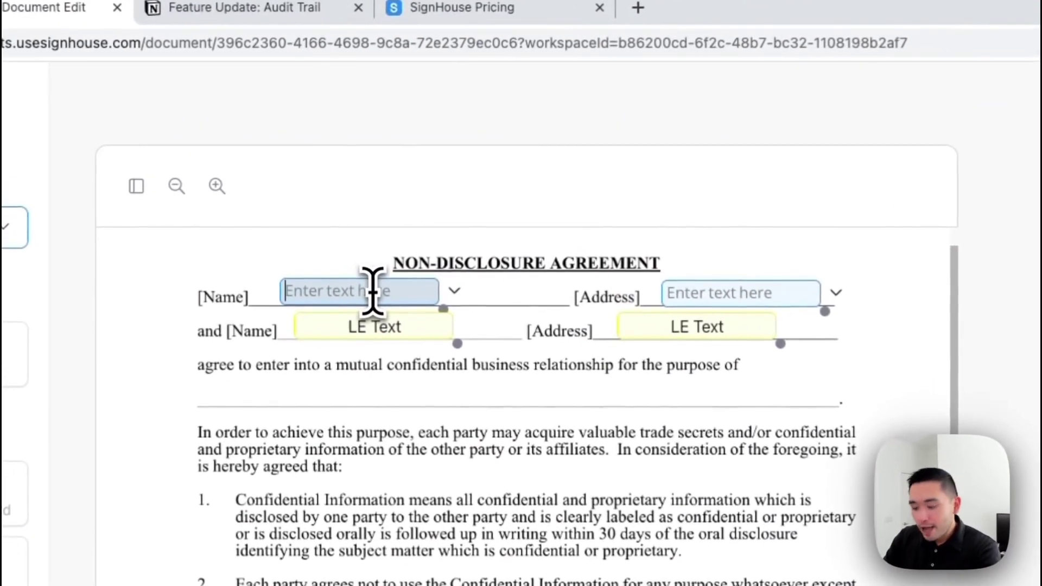
{"action": "type", "text": "Kenneth Fong"}
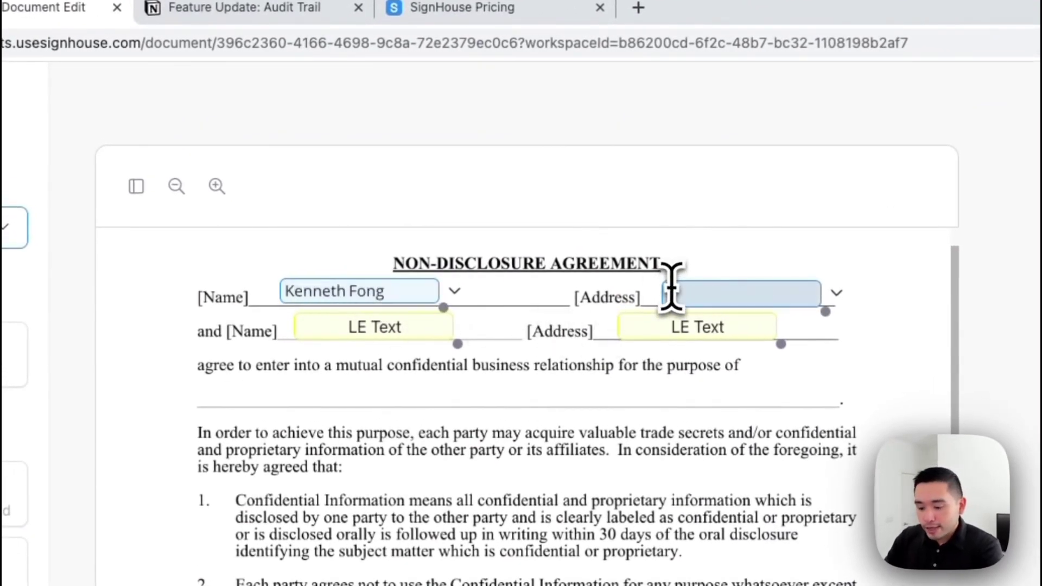
{"action": "type", "text": "ate"}
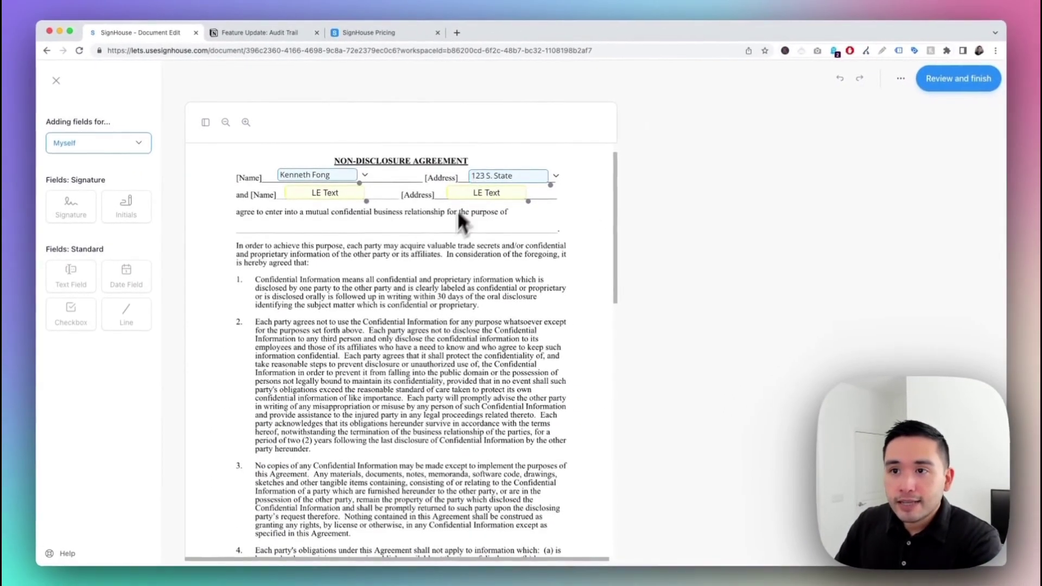
{"action": "scroll", "coordinate": [457, 217], "scroll_direction": "down", "scroll_amount": 20}
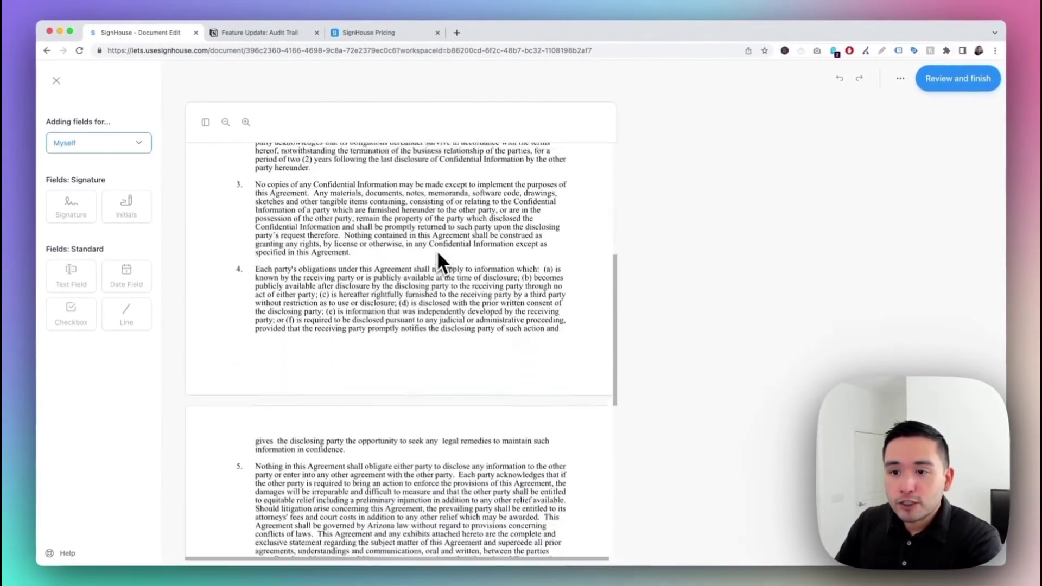
Step: Edit your signature as a typed signature showing your full name
{"action": "left_click", "coordinate": [310, 414]}
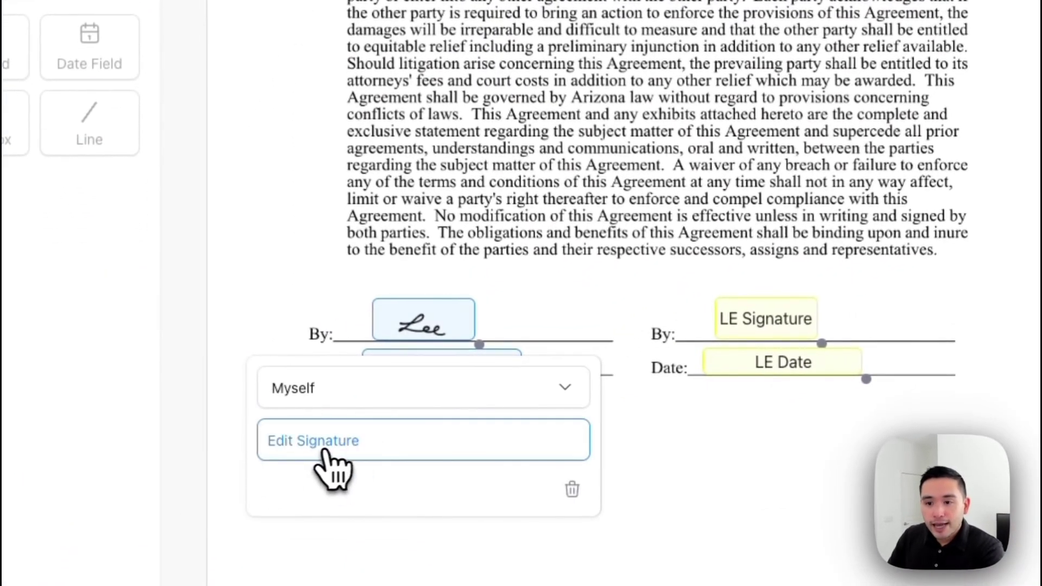
{"action": "left_click", "coordinate": [339, 444]}
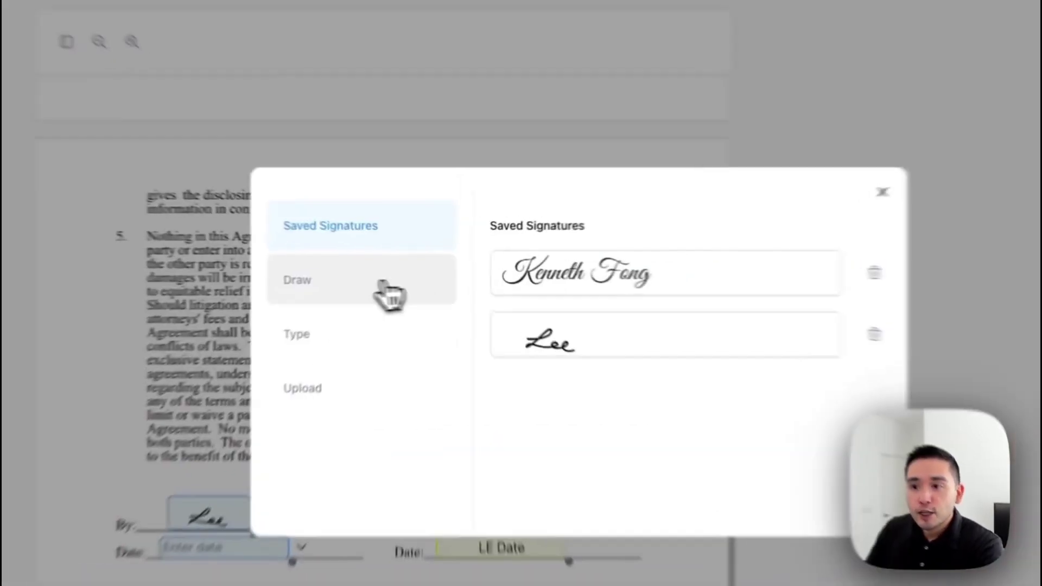
{"action": "left_click", "coordinate": [401, 271]}
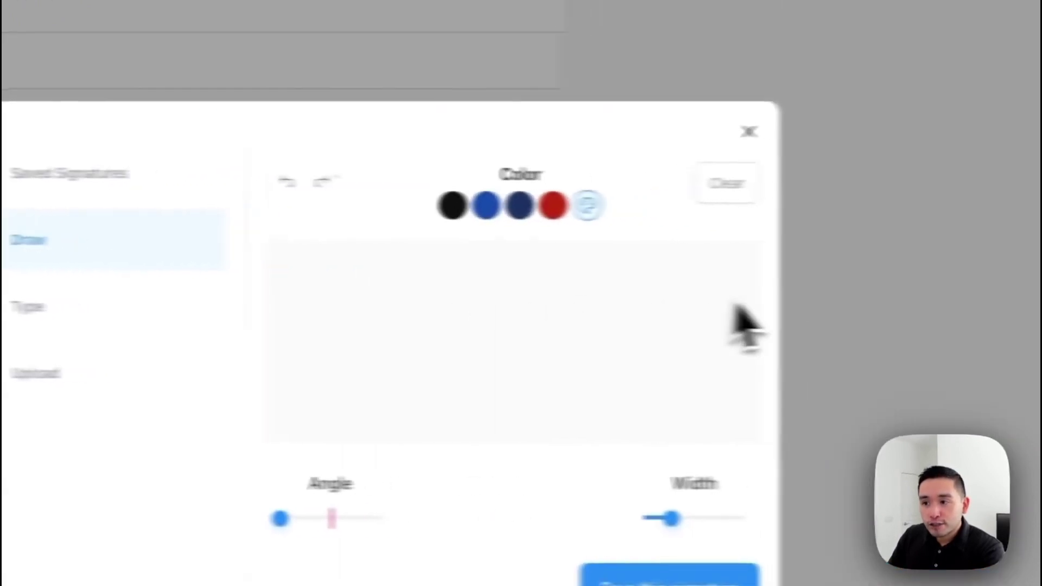
{"action": "left_click", "coordinate": [66, 293]}
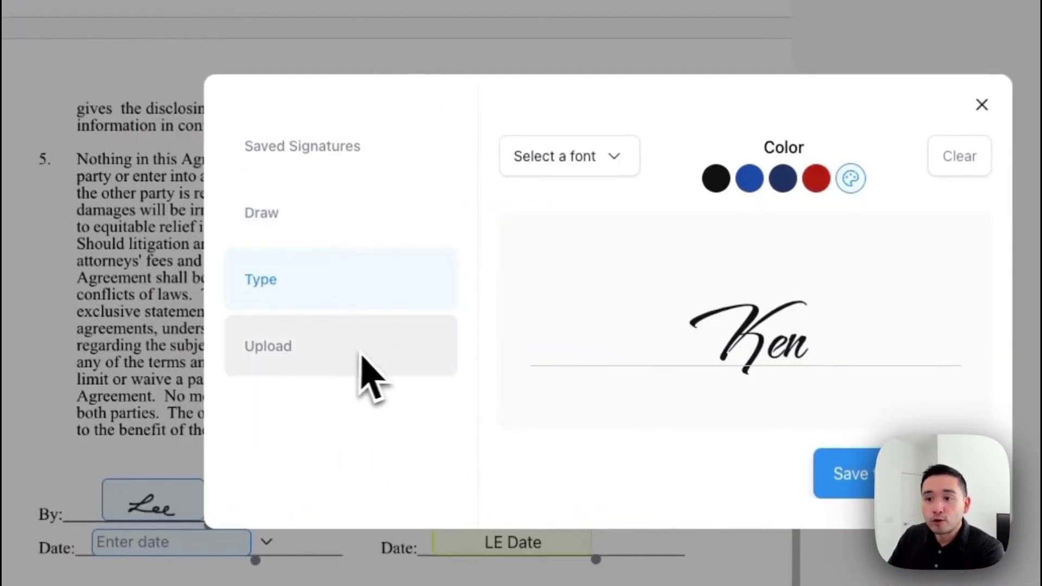
{"action": "left_click", "coordinate": [776, 337]}
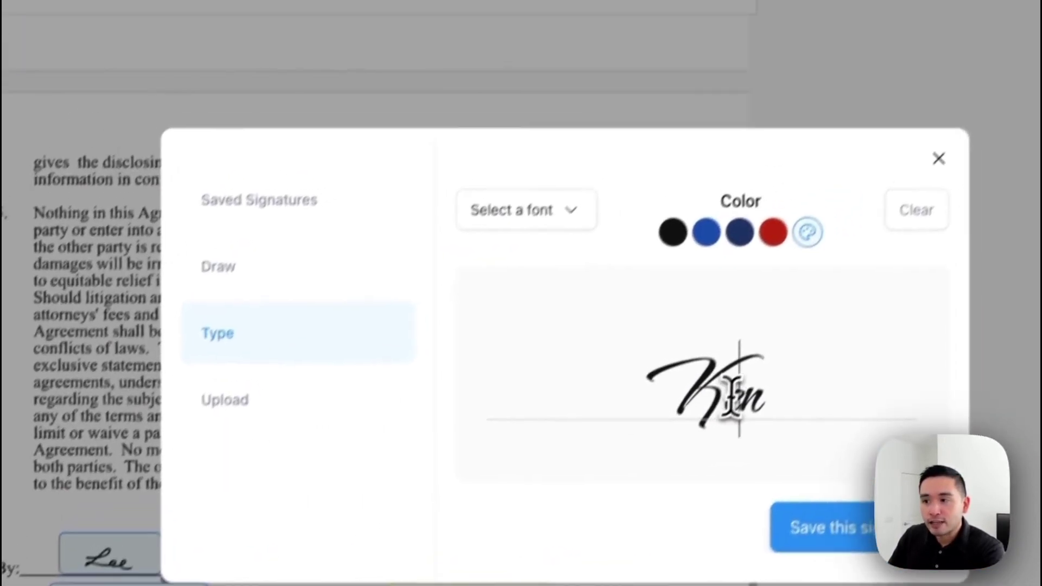
{"action": "type", "text": "neth Fon"}
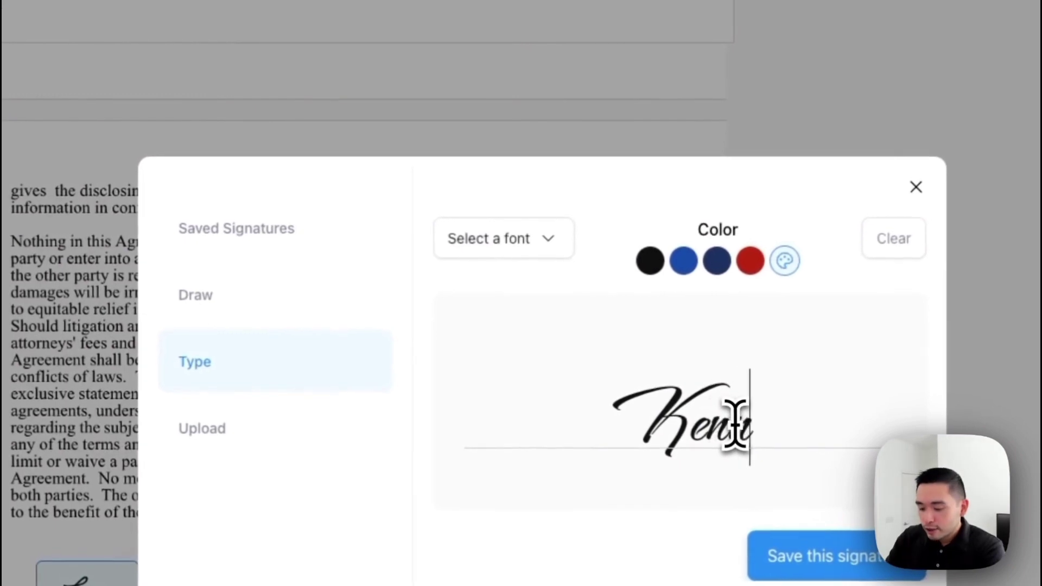
{"action": "type", "text": "g"}
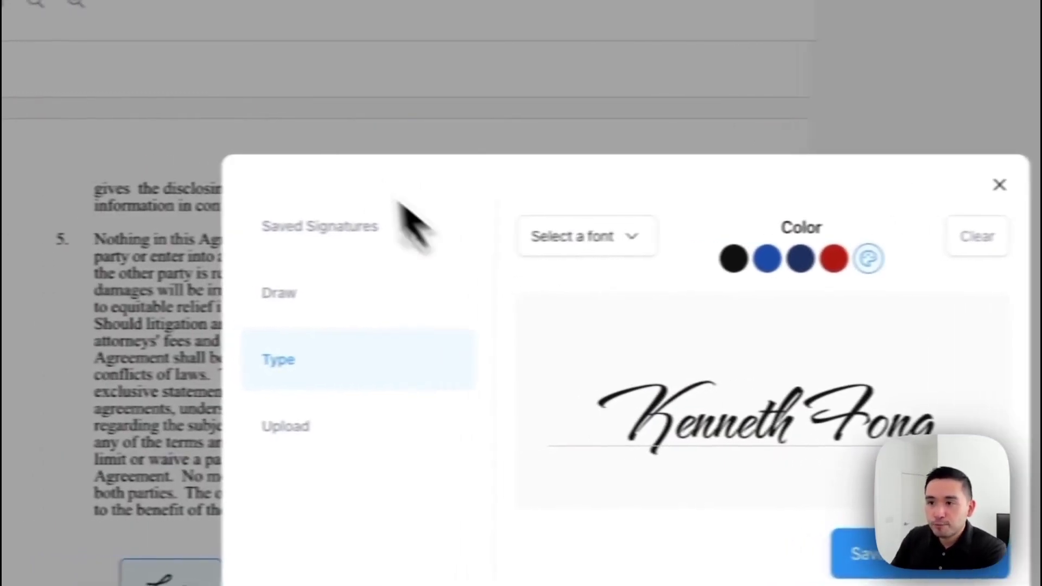
Step: Set the typed signature to the Parisienne font in black ink and save it
{"action": "left_click", "coordinate": [488, 241]}
{"action": "scroll", "coordinate": [684, 390], "scroll_direction": "down", "scroll_amount": 3}
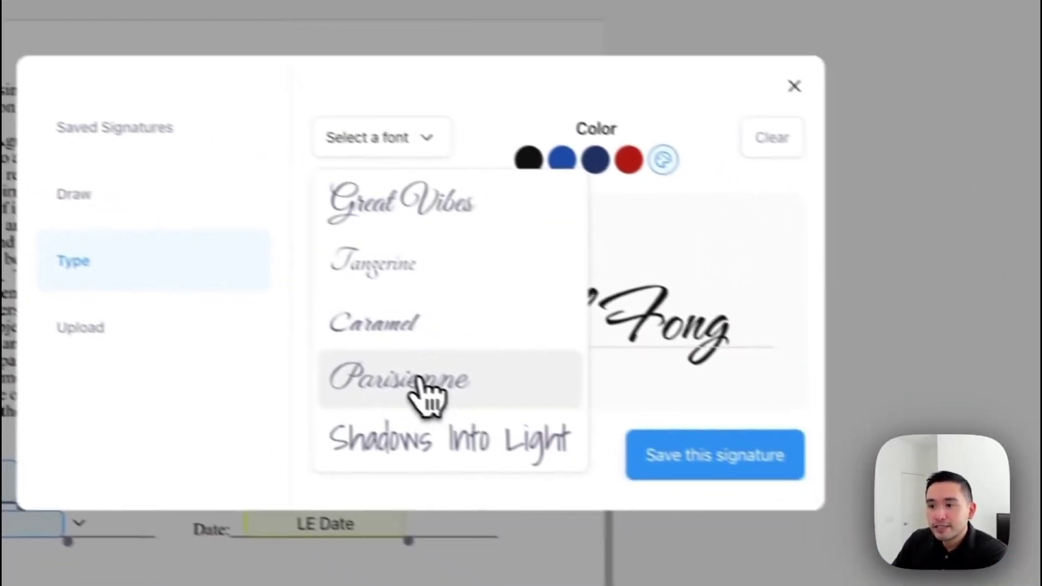
{"action": "left_click", "coordinate": [667, 489]}
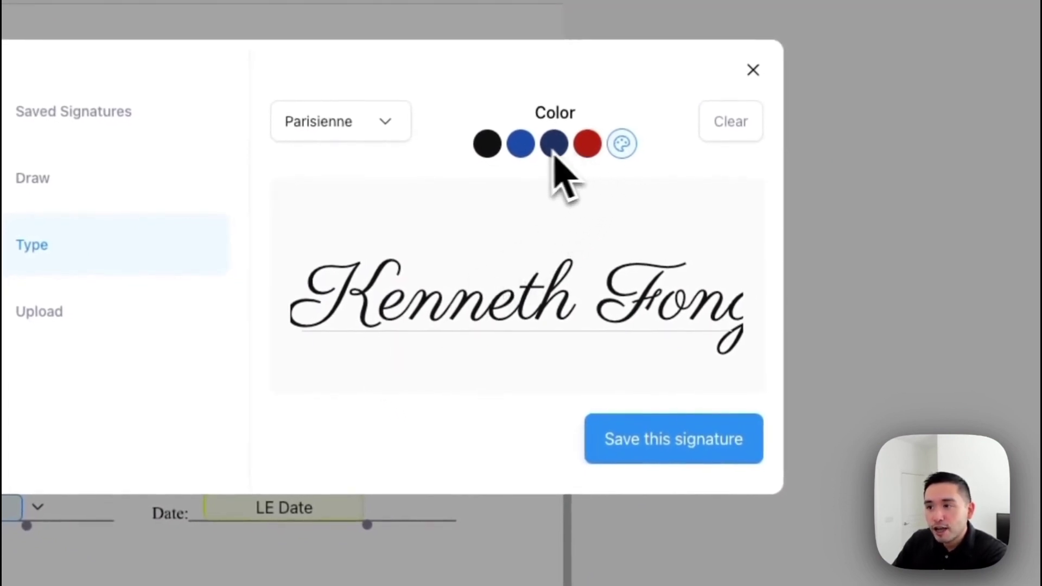
{"action": "left_click", "coordinate": [488, 145]}
{"action": "left_click", "coordinate": [521, 146]}
{"action": "left_click", "coordinate": [554, 145]}
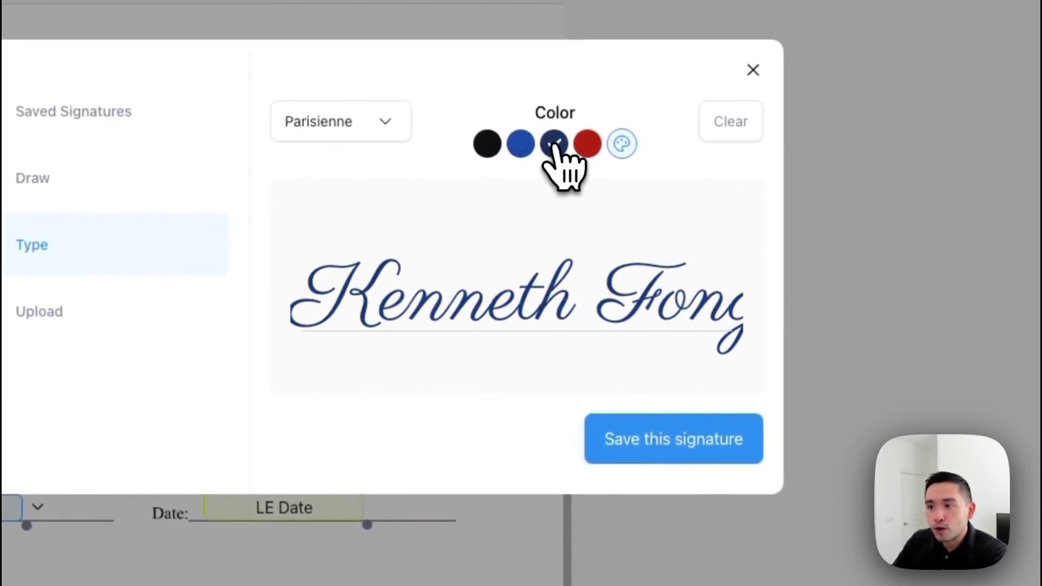
{"action": "left_click", "coordinate": [588, 145]}
{"action": "left_click", "coordinate": [488, 144]}
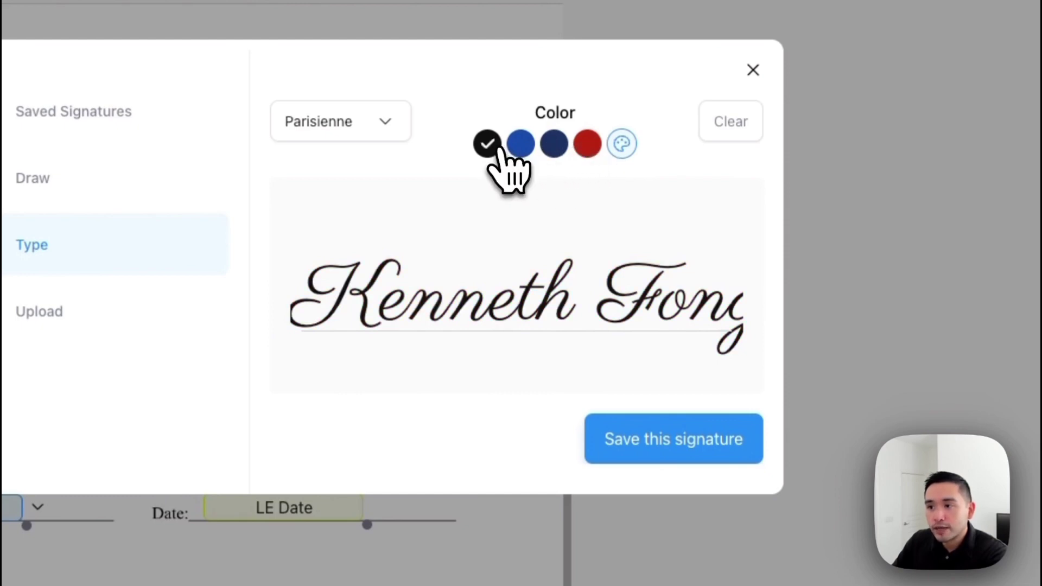
{"action": "left_click", "coordinate": [656, 451]}
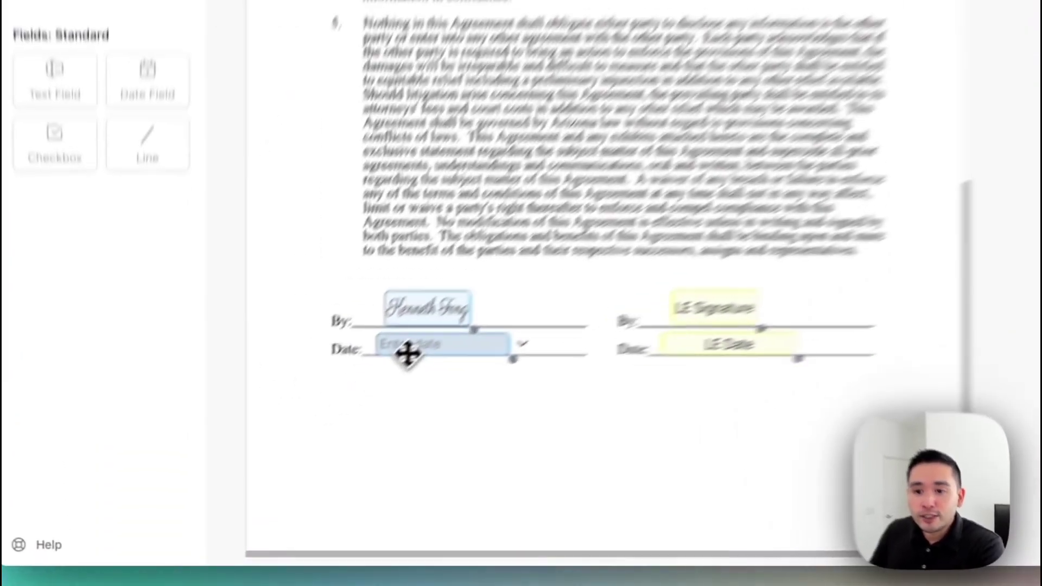
Step: Set your signing date to July 13, 2023
{"action": "left_click", "coordinate": [282, 437]}
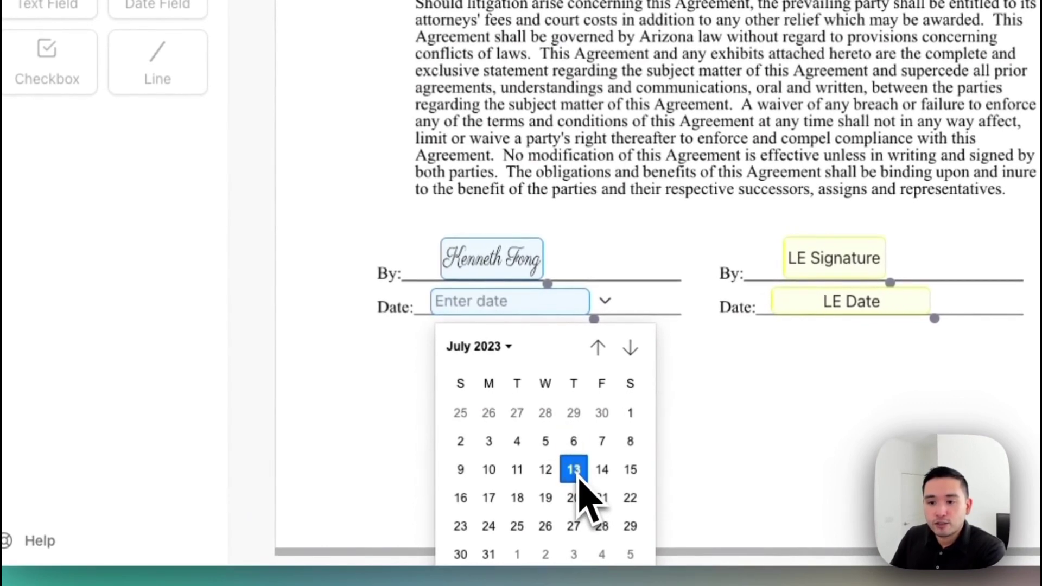
{"action": "left_click", "coordinate": [577, 475]}
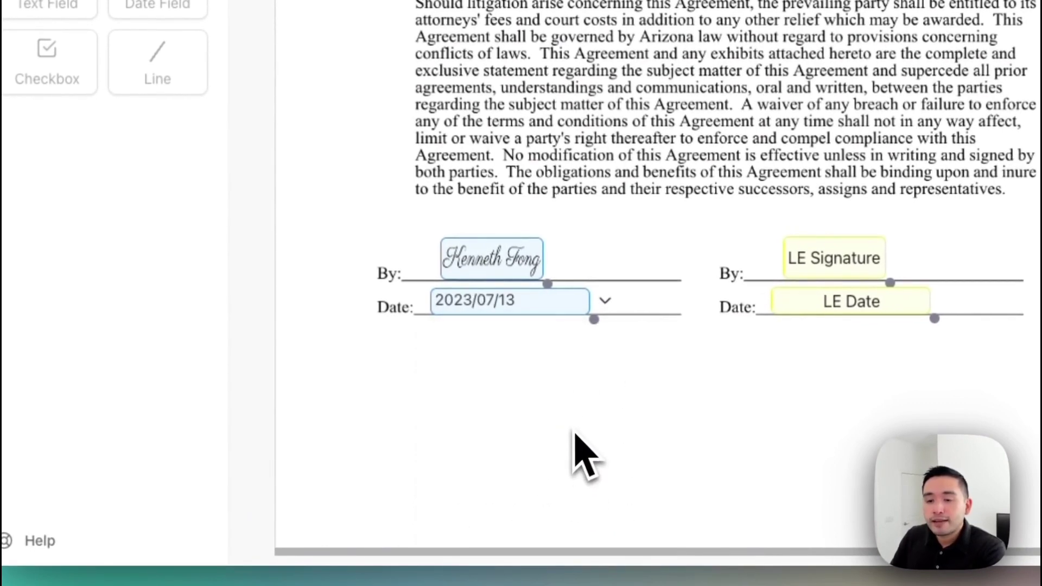
{"action": "scroll", "coordinate": [516, 326], "scroll_direction": "up", "scroll_amount": 10}
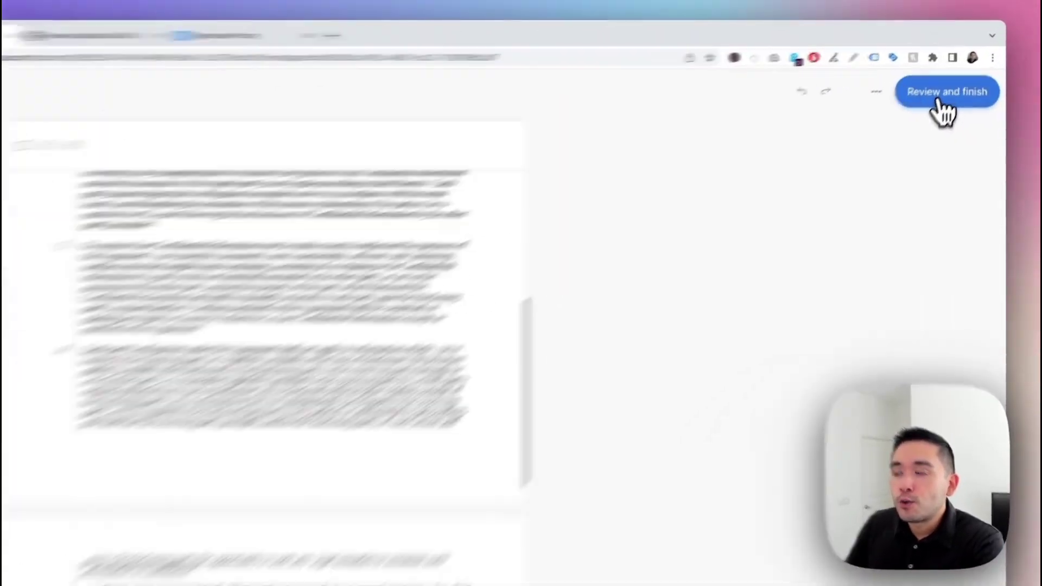
Step: Review the NDA, check the message 'Please sign this at your earliest convenience. Thanks.', and send it
{"action": "left_click", "coordinate": [951, 89]}
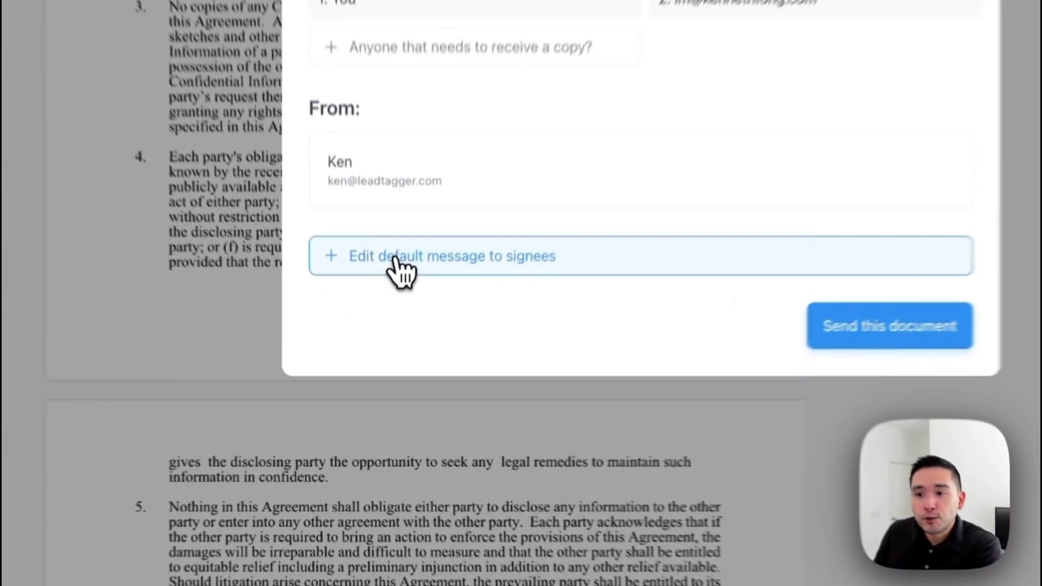
{"action": "left_click", "coordinate": [383, 347]}
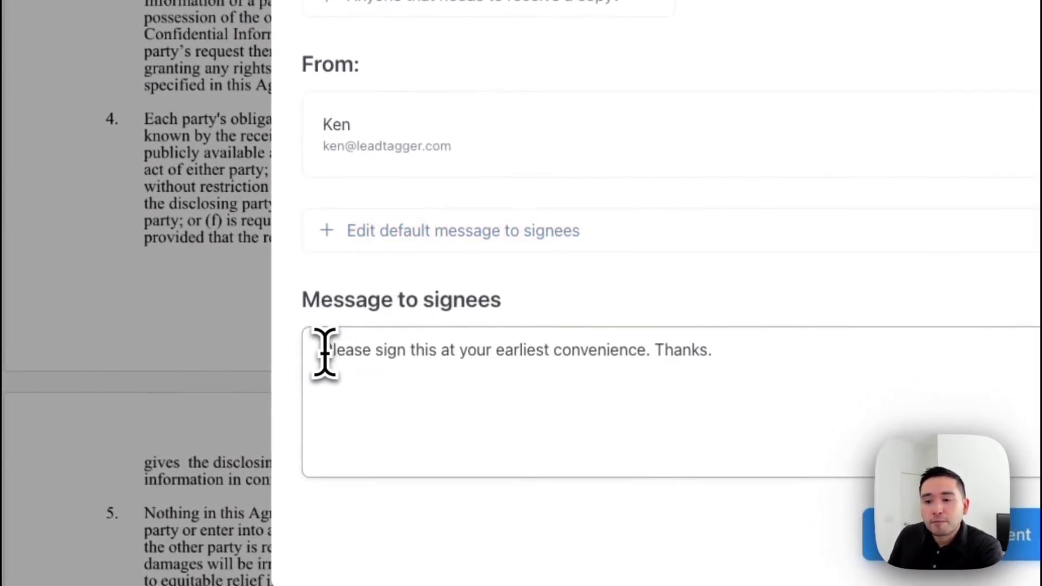
{"action": "left_click_drag", "start_coordinate": [325, 350], "coordinate": [709, 356]}
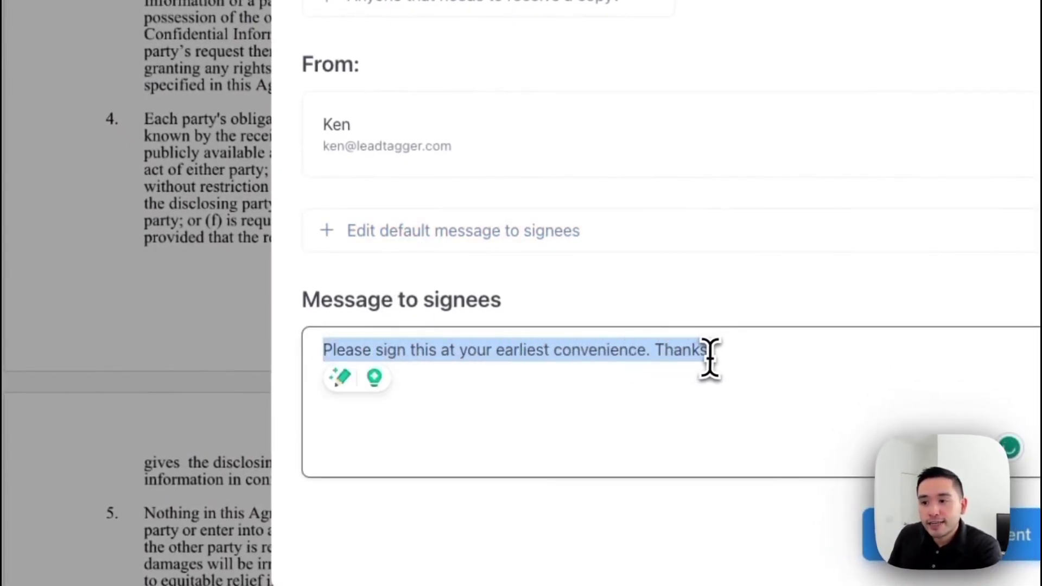
{"action": "left_click", "coordinate": [711, 354]}
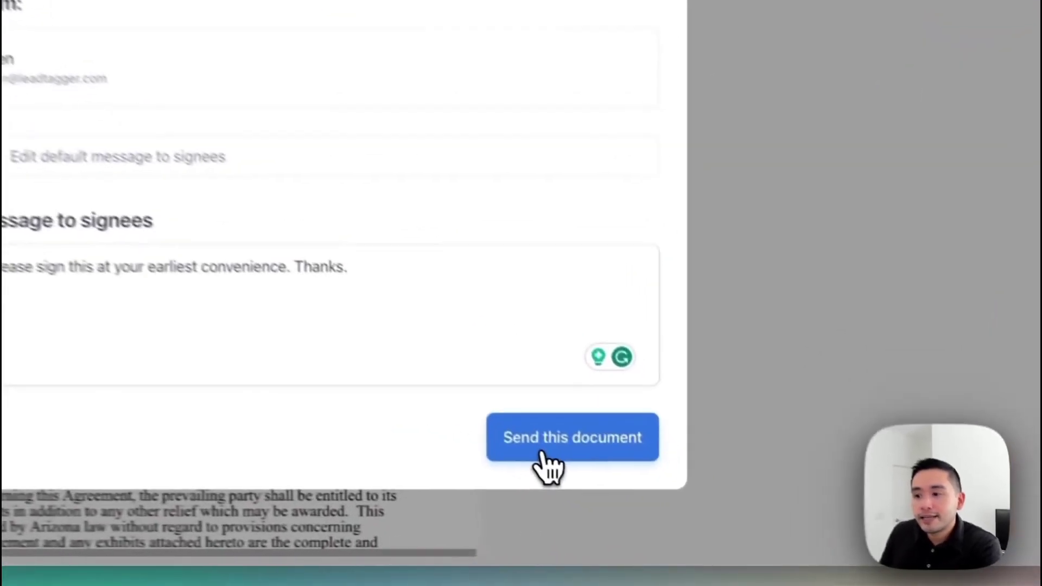
{"action": "left_click", "coordinate": [641, 510]}
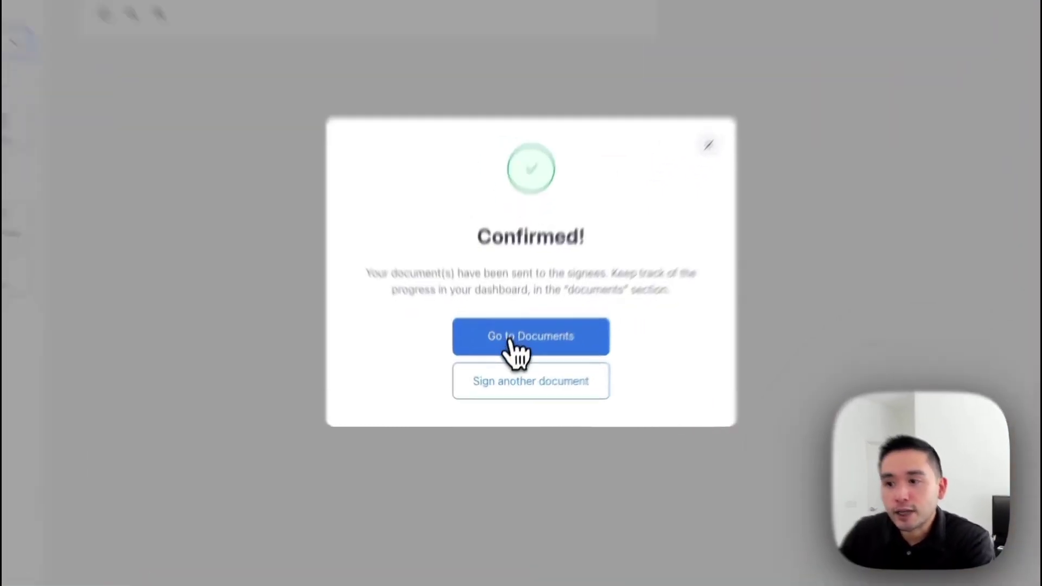
Step: Go to the Sent for signing dashboard listing Legal Agreement Form.pdf at 1/2 signatures
{"action": "left_click", "coordinate": [510, 360]}
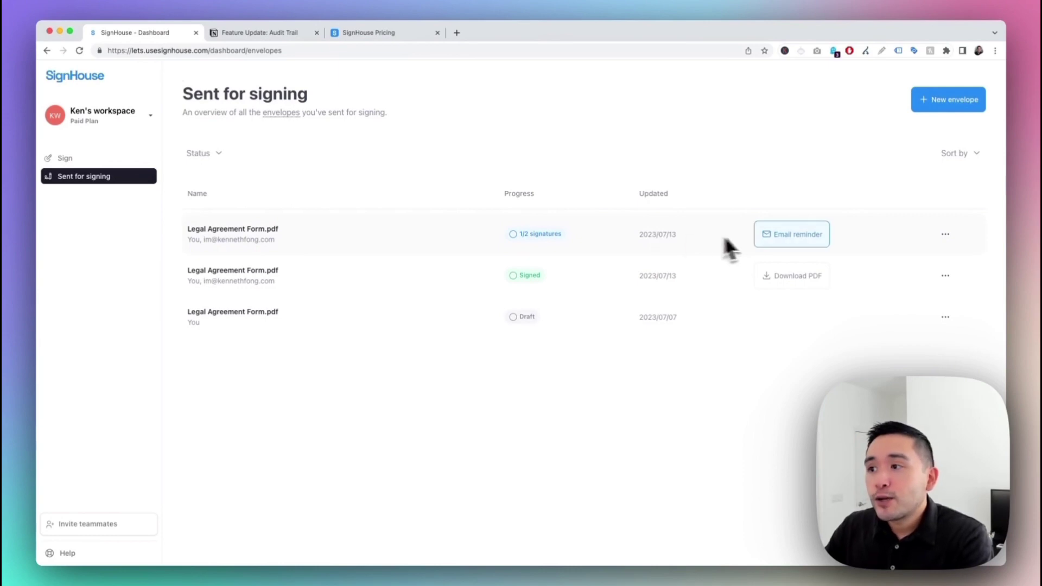
Step: Open and read the SignHouse signature-request email for Legal Agreement Form.pdf in Gmail
{"action": "left_click", "coordinate": [808, 235]}
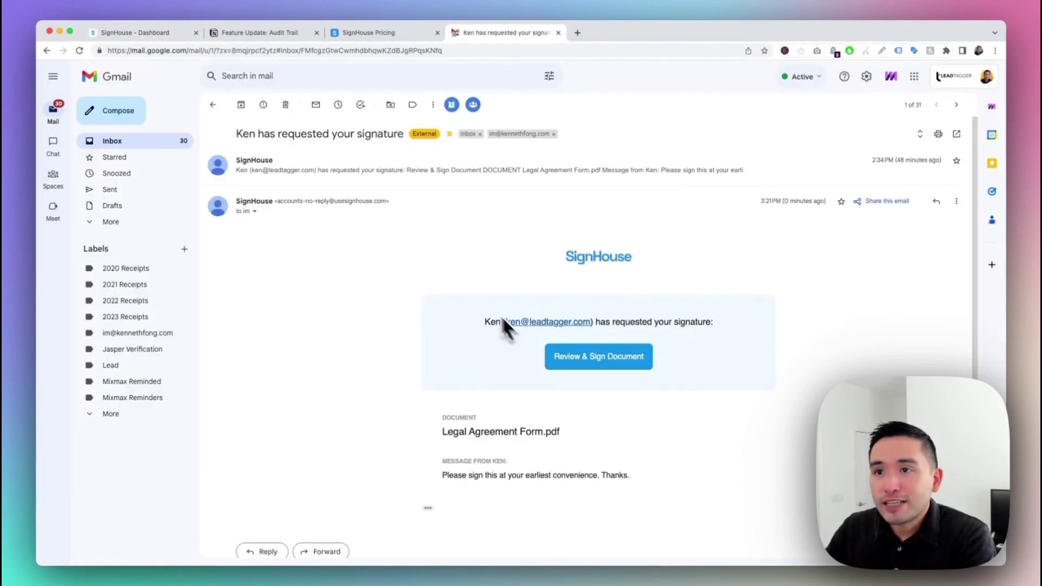
{"action": "scroll", "coordinate": [403, 236], "scroll_direction": "down", "scroll_amount": 1}
{"action": "scroll", "coordinate": [389, 224], "scroll_direction": "up", "scroll_amount": 1}
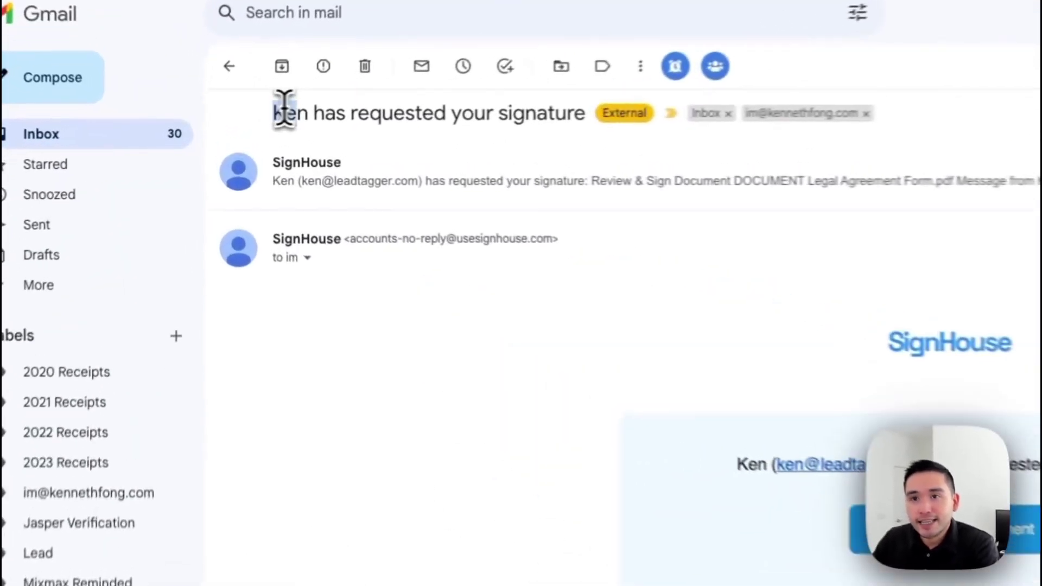
{"action": "left_click_drag", "start_coordinate": [239, 126], "coordinate": [411, 130]}
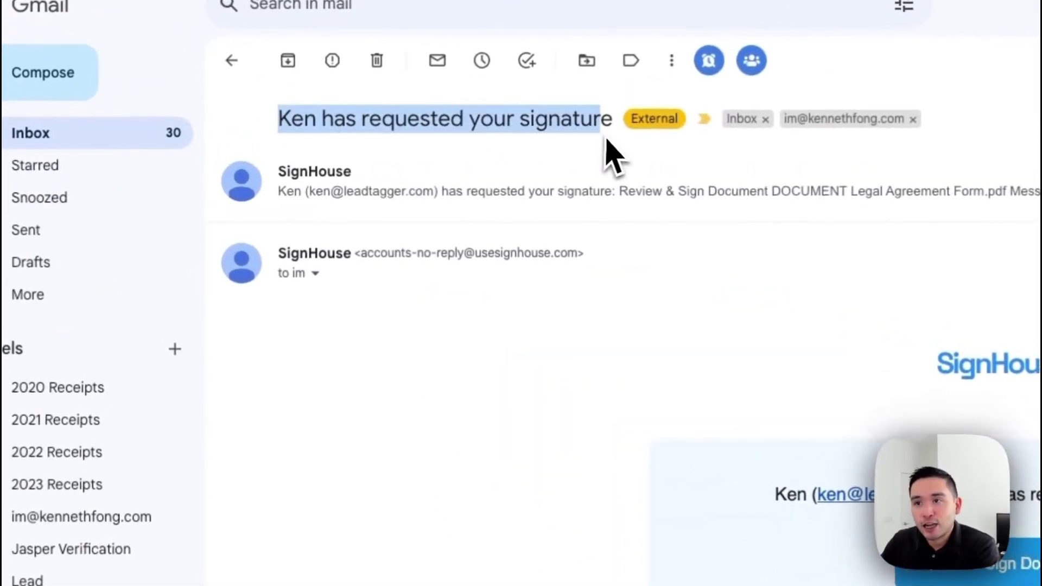
{"action": "left_click_drag", "start_coordinate": [337, 267], "coordinate": [760, 268]}
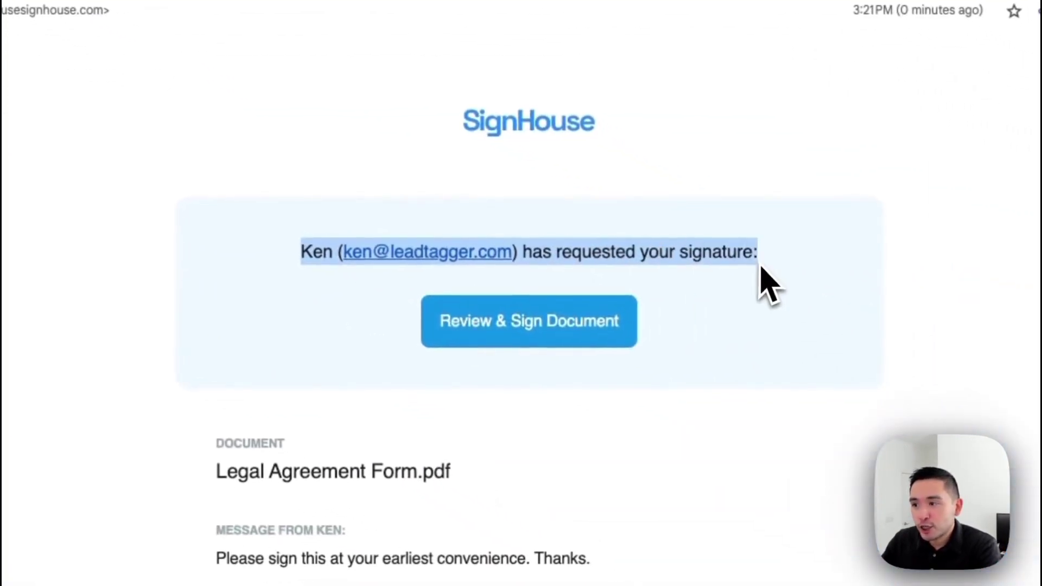
{"action": "left_click", "coordinate": [762, 266]}
{"action": "scroll", "coordinate": [744, 264], "scroll_direction": "down", "scroll_amount": 1}
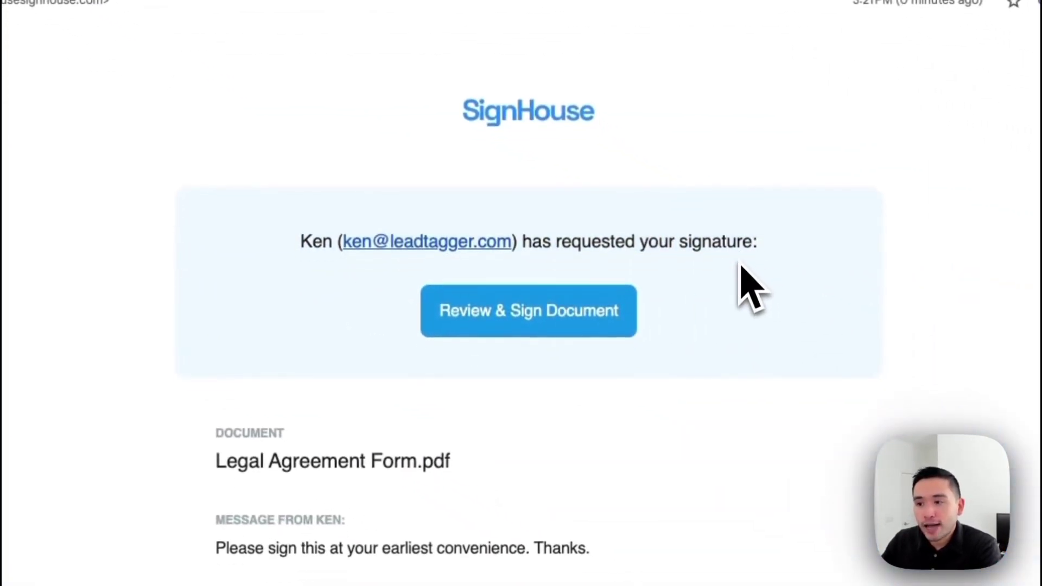
Step: Start the guided signing and fill in the signee's name and address fields
{"action": "left_click", "coordinate": [497, 320]}
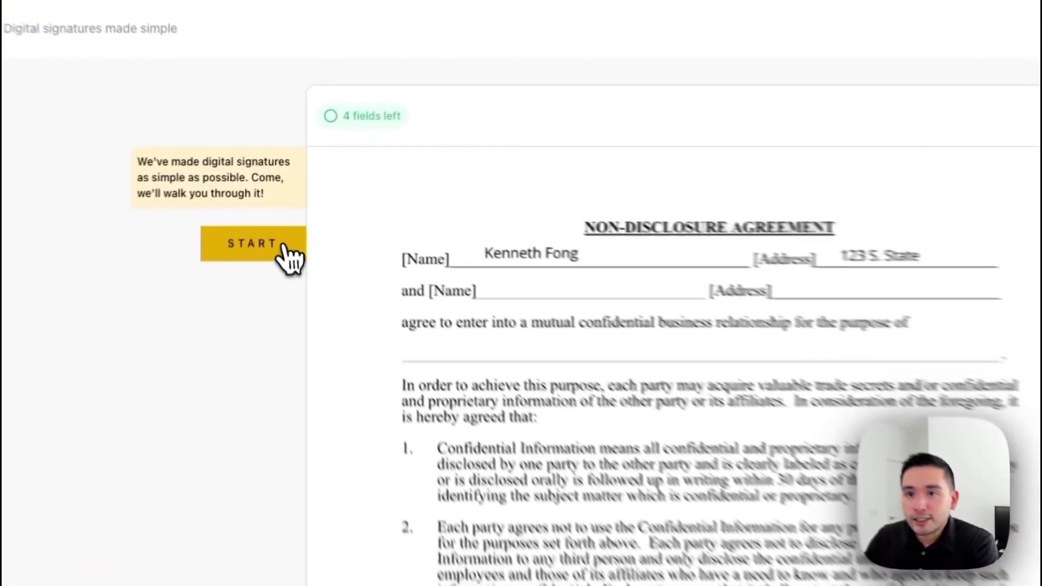
{"action": "left_click", "coordinate": [283, 247]}
{"action": "left_click", "coordinate": [571, 312]}
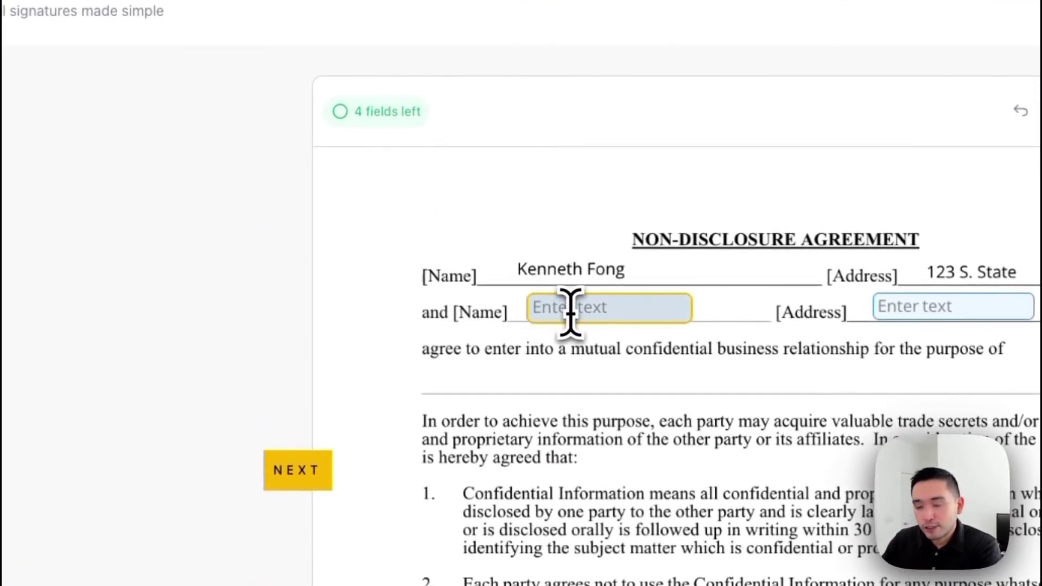
{"action": "type", "text": "Lee"}
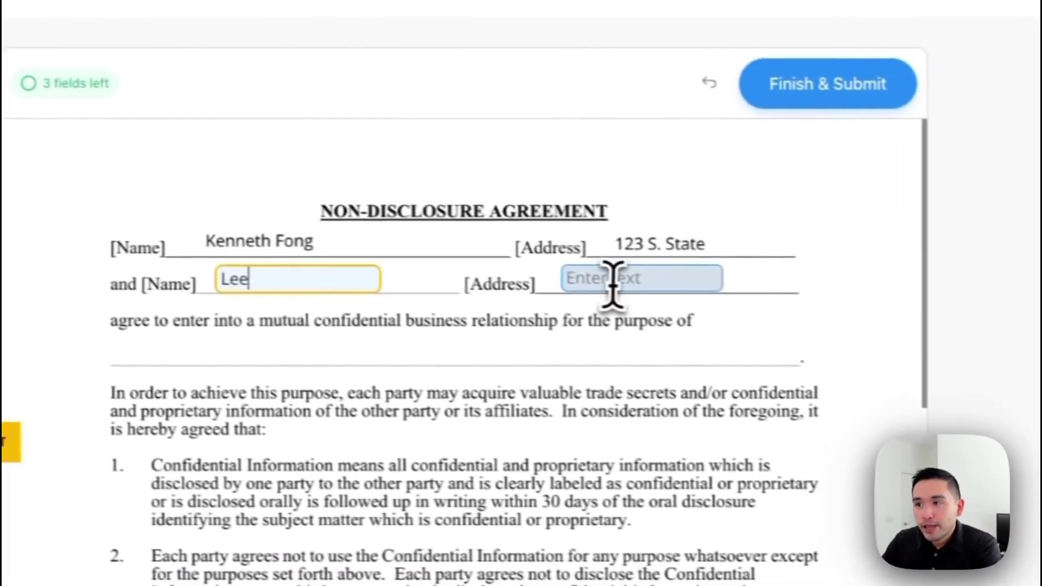
{"action": "left_click", "coordinate": [929, 308]}
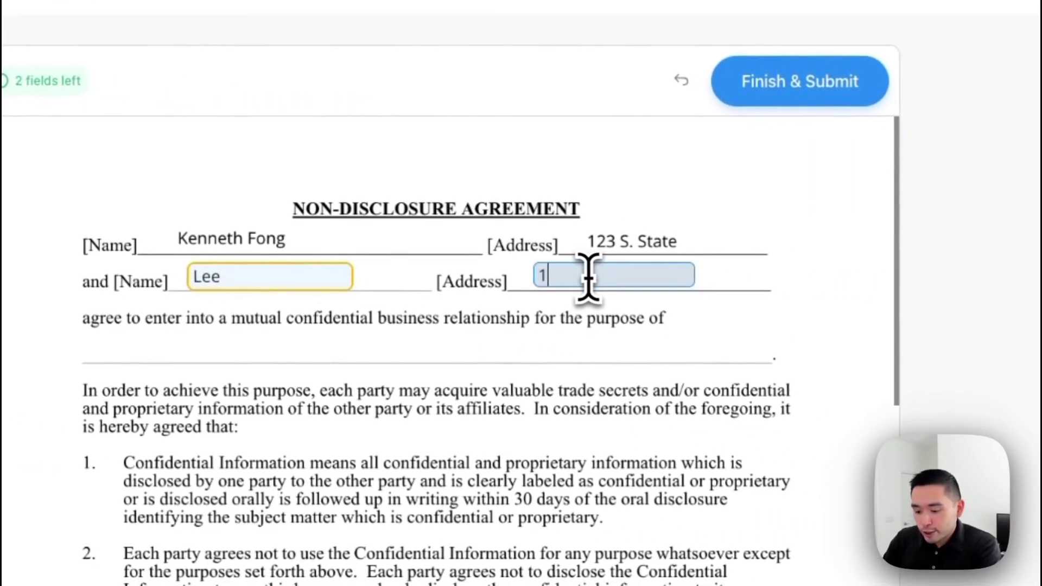
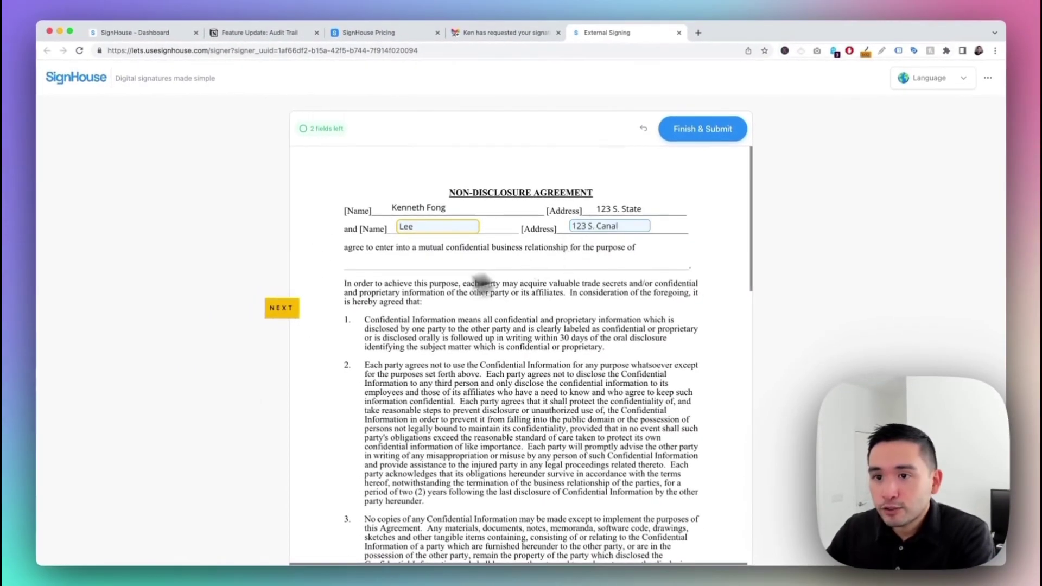
{"action": "scroll", "coordinate": [443, 298], "scroll_direction": "down", "scroll_amount": 1}
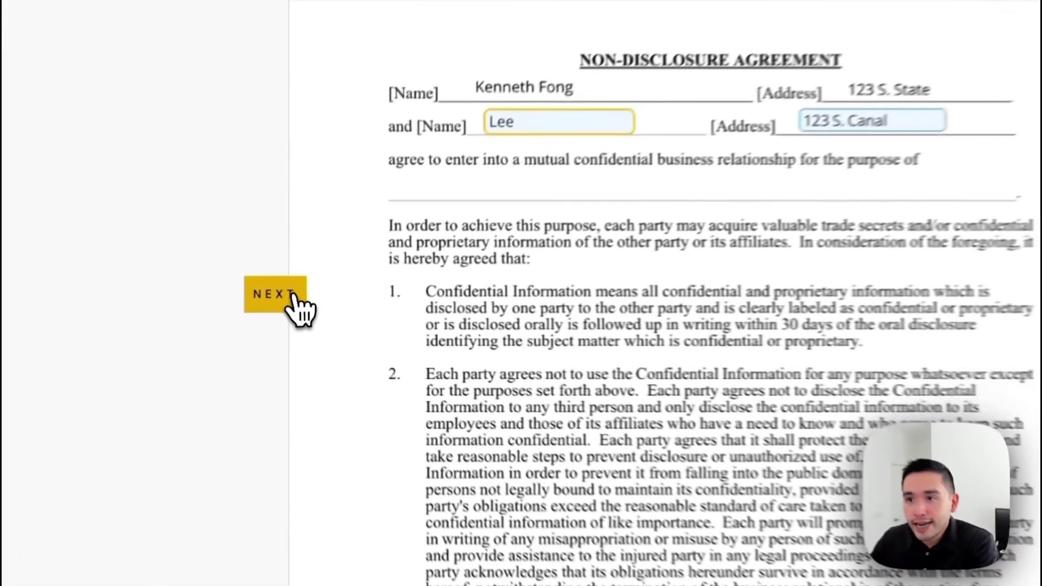
Step: Draw the signee's cursive signature with the thinnest stroke and save it into the By field
{"action": "left_click", "coordinate": [295, 308]}
{"action": "left_click", "coordinate": [296, 308]}
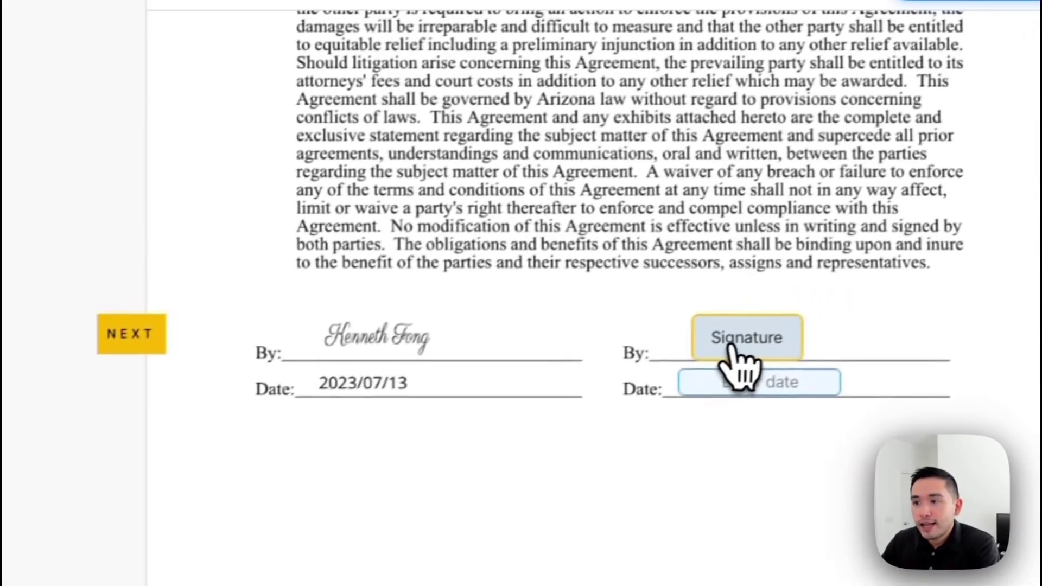
{"action": "left_click", "coordinate": [735, 347]}
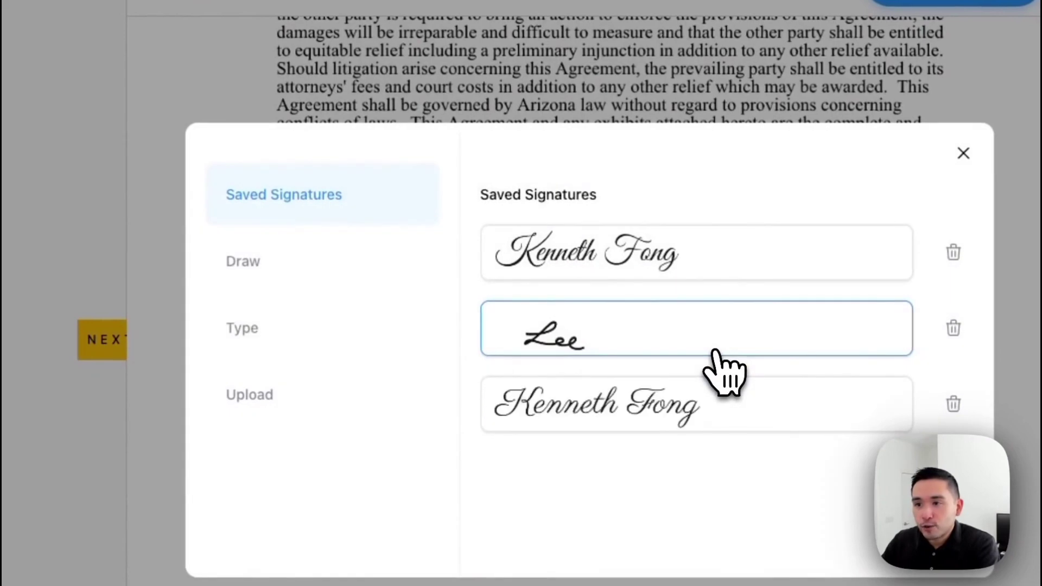
{"action": "left_click", "coordinate": [331, 271]}
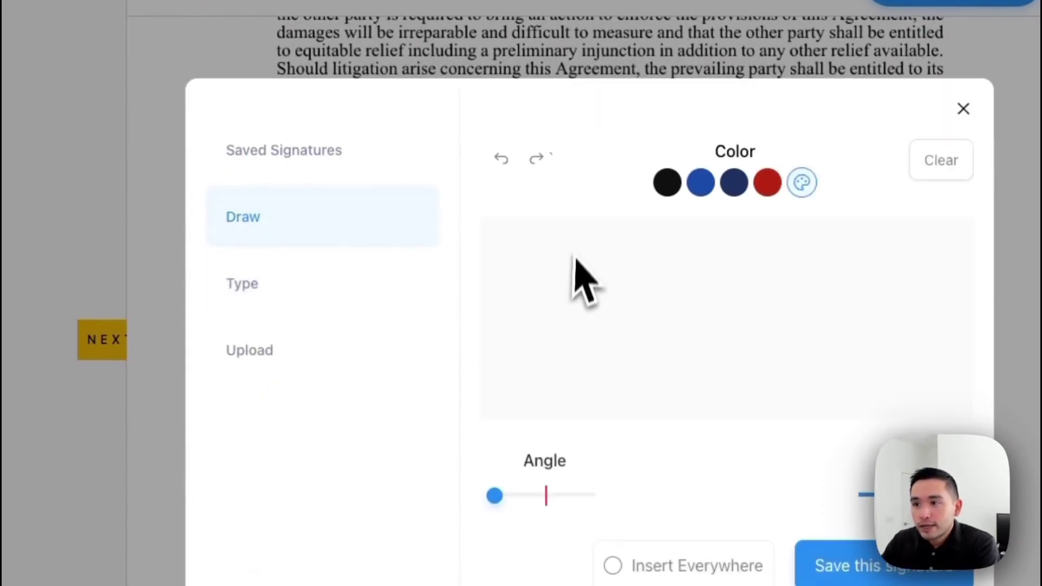
{"action": "left_click", "coordinate": [551, 306]}
{"action": "mouse_move", "coordinate": [554, 309]}
{"action": "left_mouse_down"}
{"action": "mouse_move", "coordinate": [554, 372]}
{"action": "mouse_move", "coordinate": [647, 349]}
{"action": "mouse_move", "coordinate": [805, 362]}
{"action": "left_mouse_up"}
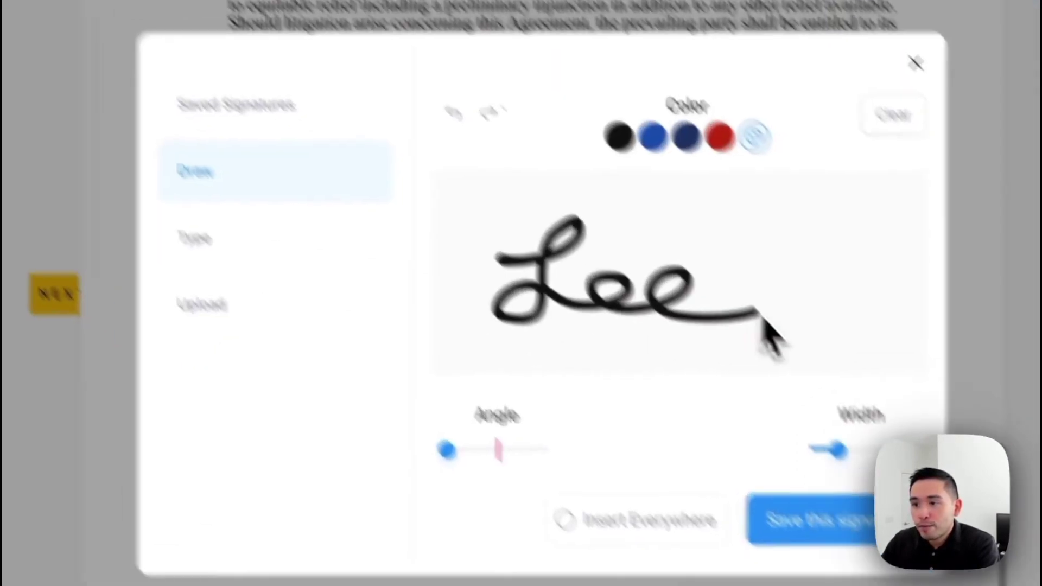
{"action": "mouse_move", "coordinate": [333, 341]}
{"action": "left_mouse_down"}
{"action": "mouse_move", "coordinate": [389, 354]}
{"action": "mouse_move", "coordinate": [349, 347]}
{"action": "mouse_move", "coordinate": [334, 362]}
{"action": "left_mouse_up"}
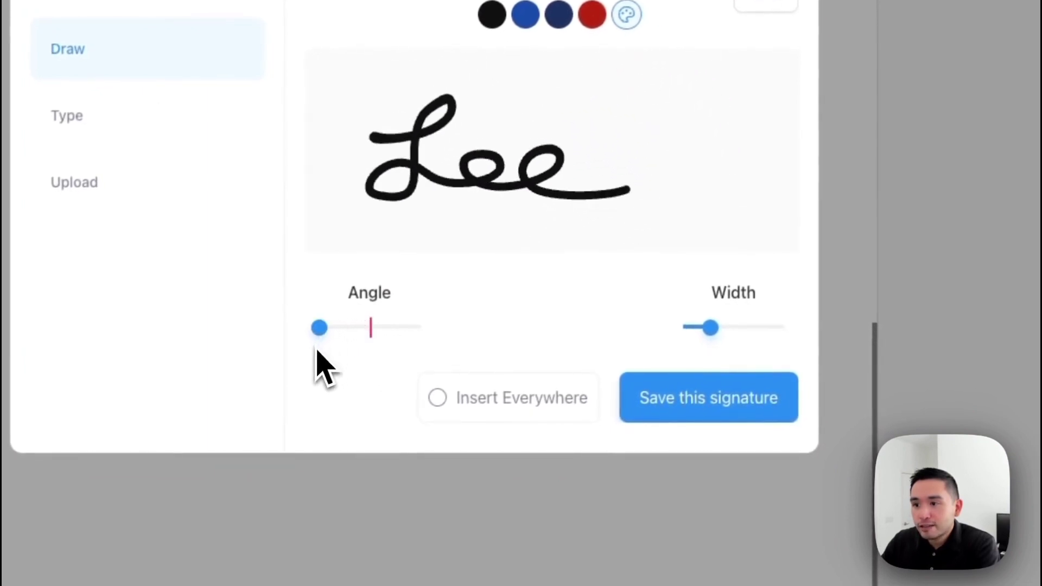
{"action": "mouse_move", "coordinate": [710, 328]}
{"action": "left_mouse_down"}
{"action": "mouse_move", "coordinate": [728, 331]}
{"action": "mouse_move", "coordinate": [700, 330]}
{"action": "left_mouse_up"}
{"action": "left_click", "coordinate": [699, 405]}
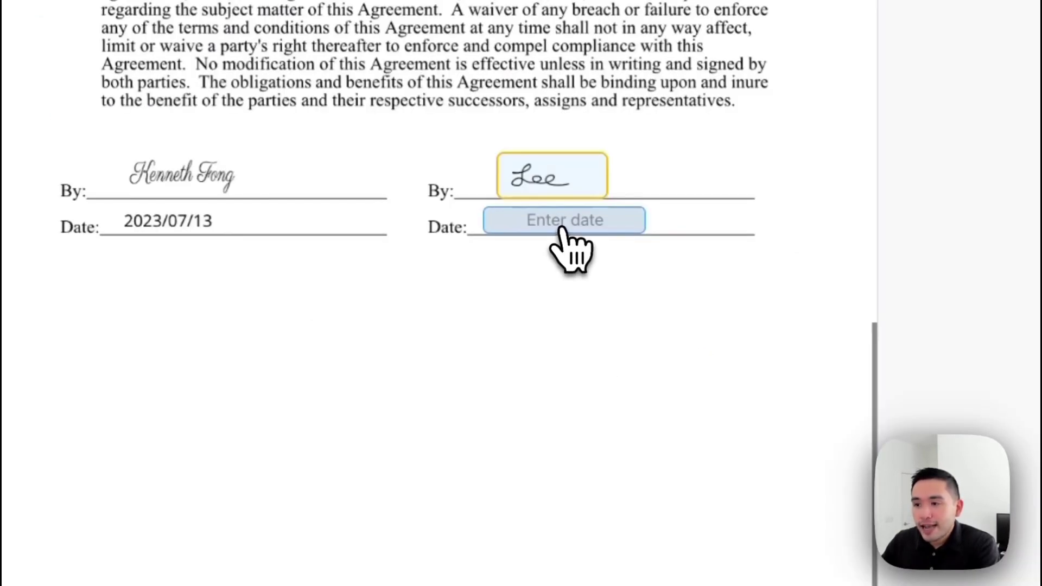
Step: Set the signee's date to July 13, 2023
{"action": "left_click", "coordinate": [563, 231]}
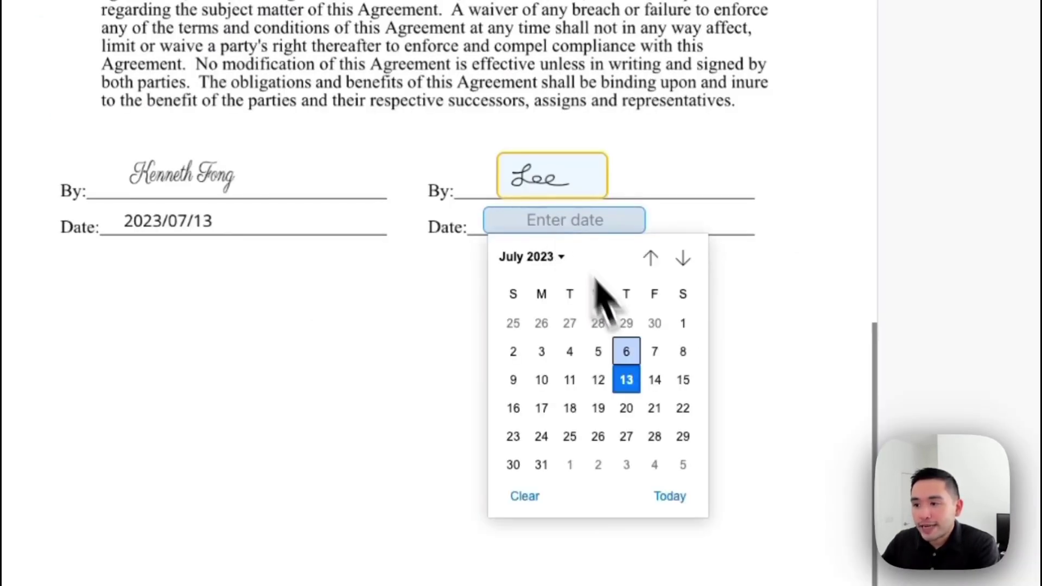
{"action": "left_click", "coordinate": [628, 379]}
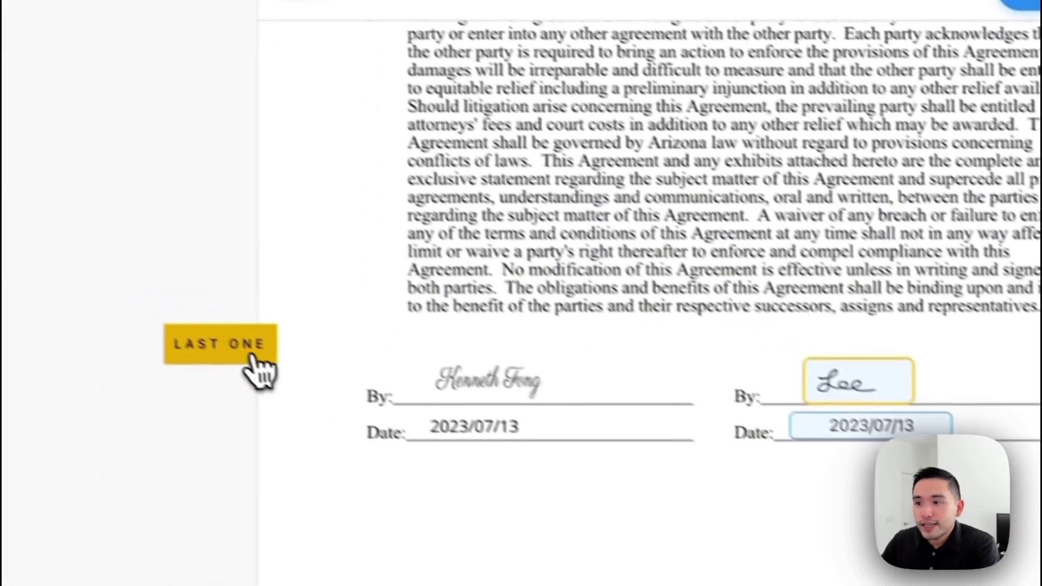
{"action": "left_click", "coordinate": [239, 346]}
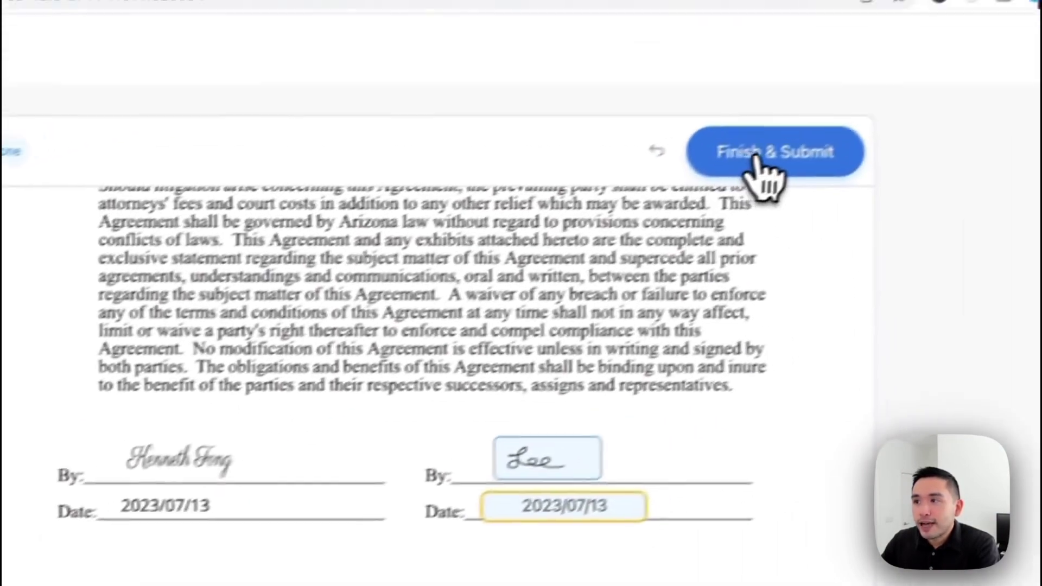
Step: Finish and submit the signee's Legal Agreement Form.pdf, agreeing to the terms in the final dialog
{"action": "left_click", "coordinate": [716, 175]}
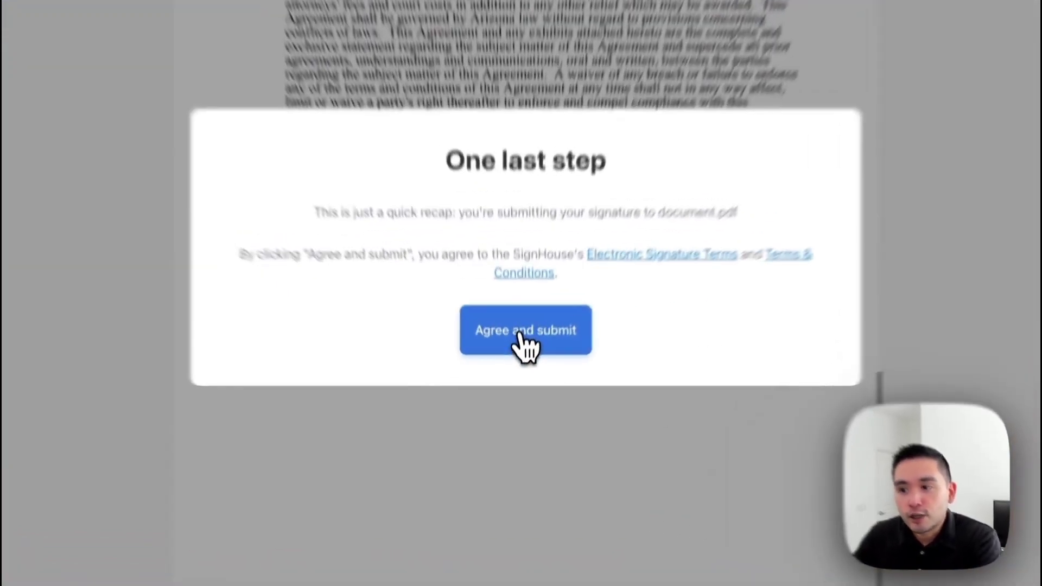
{"action": "left_click", "coordinate": [517, 371]}
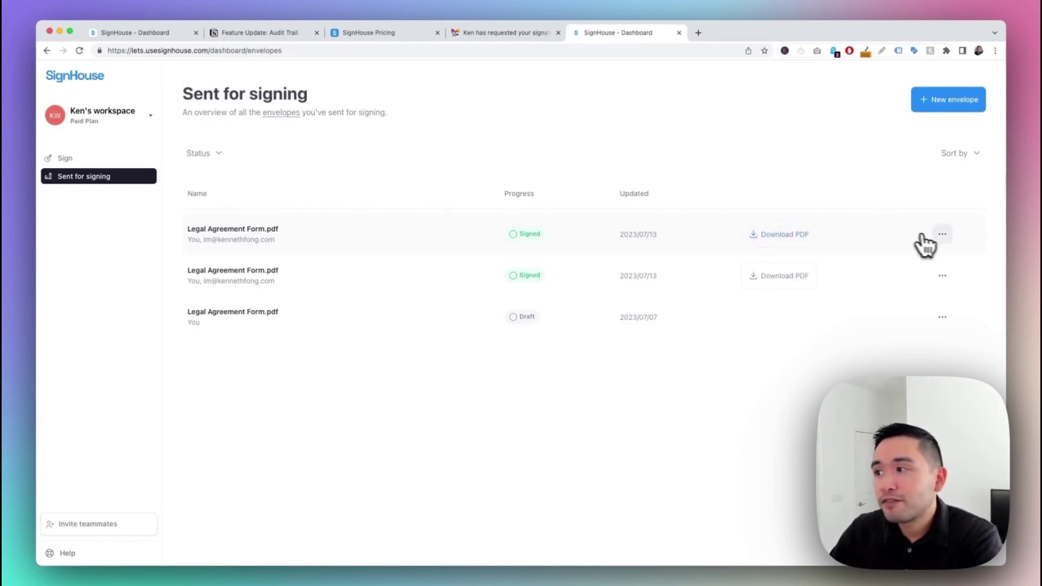
{"action": "left_click", "coordinate": [943, 234]}
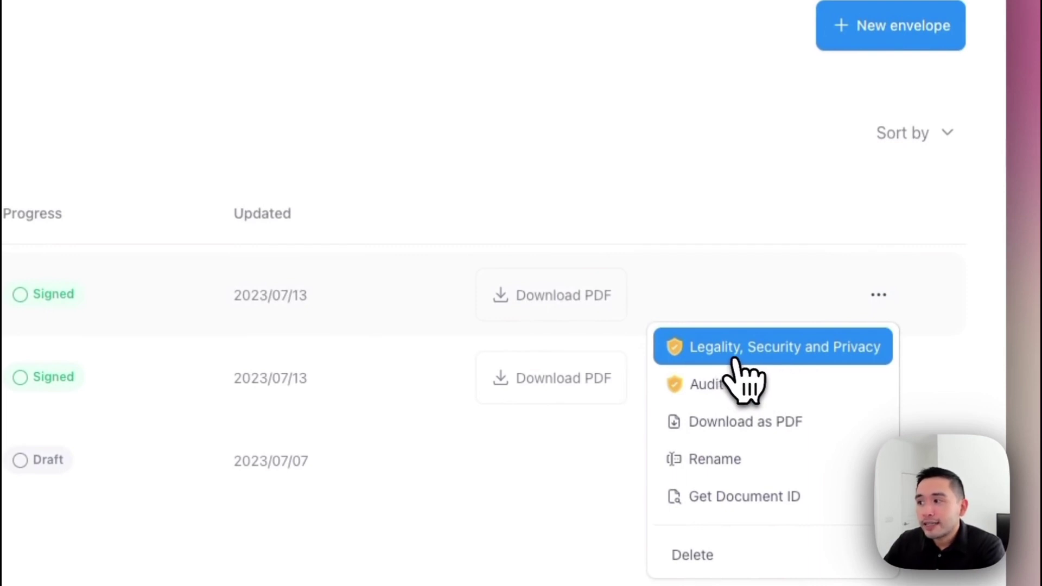
{"action": "left_click", "coordinate": [768, 360]}
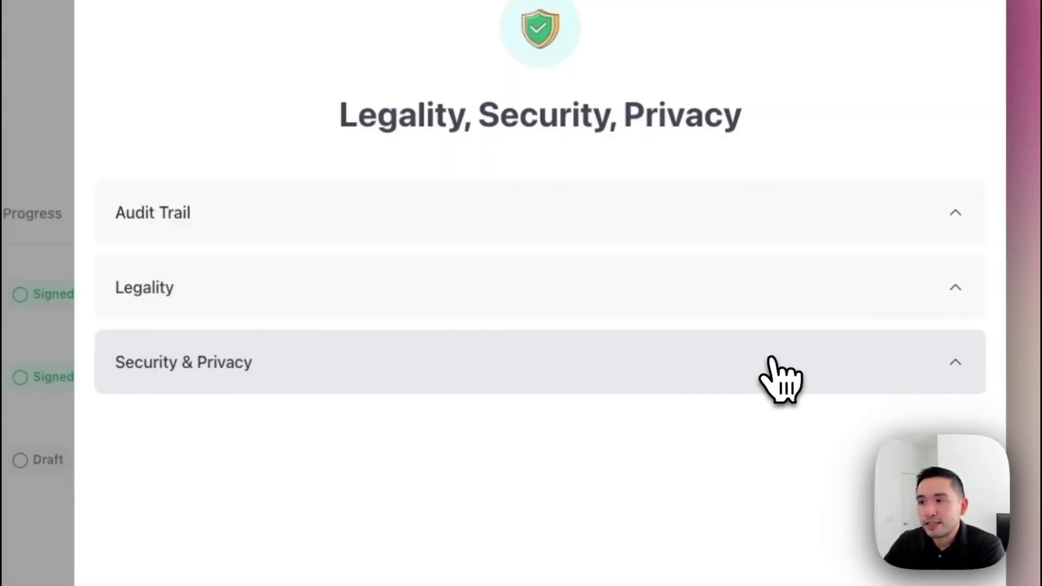
{"action": "left_click", "coordinate": [879, 229]}
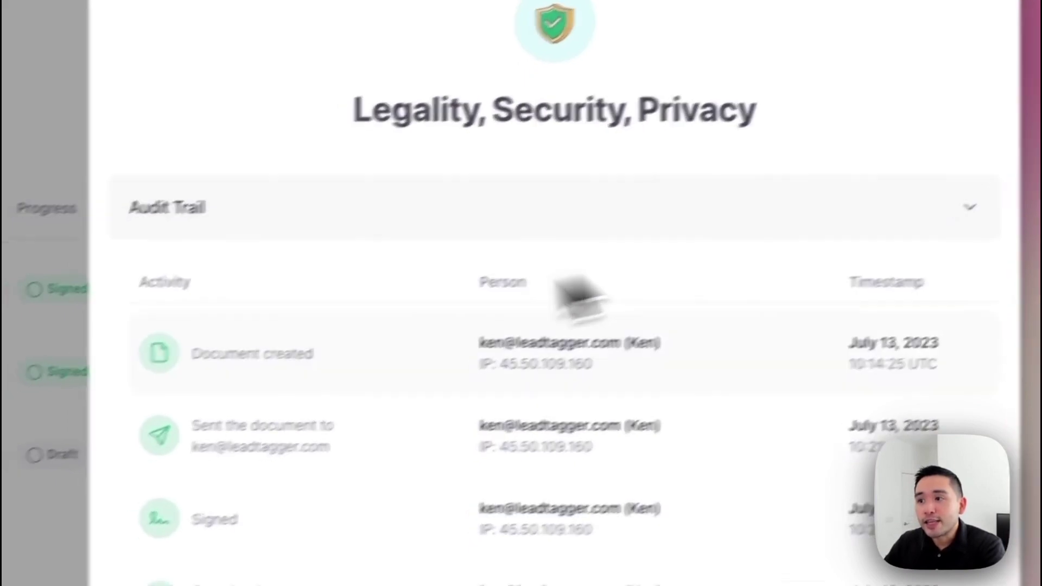
{"action": "scroll", "coordinate": [570, 288], "scroll_direction": "down", "scroll_amount": 2}
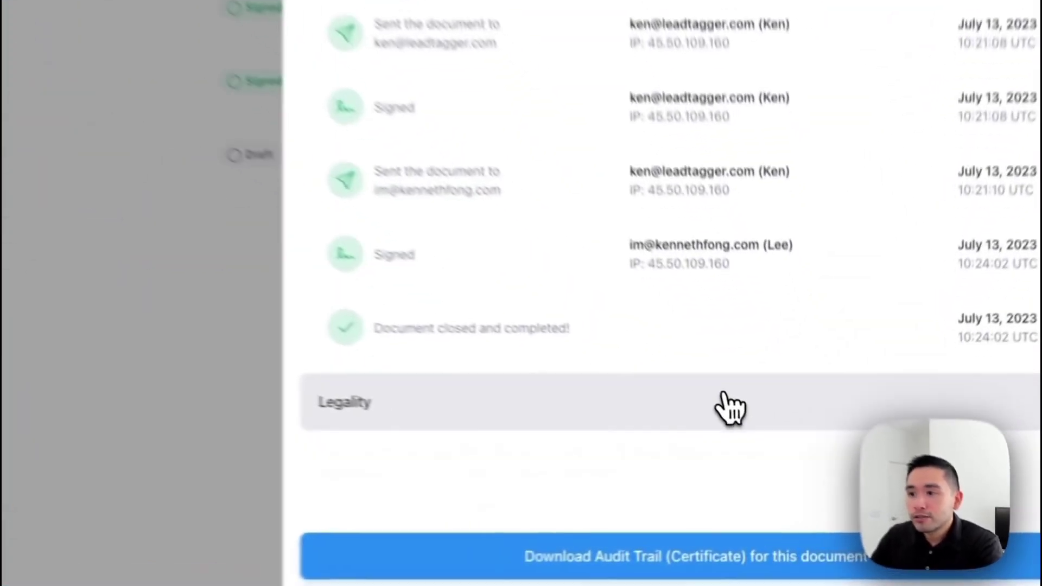
{"action": "left_click", "coordinate": [781, 461]}
{"action": "scroll", "coordinate": [703, 381], "scroll_direction": "down", "scroll_amount": 2}
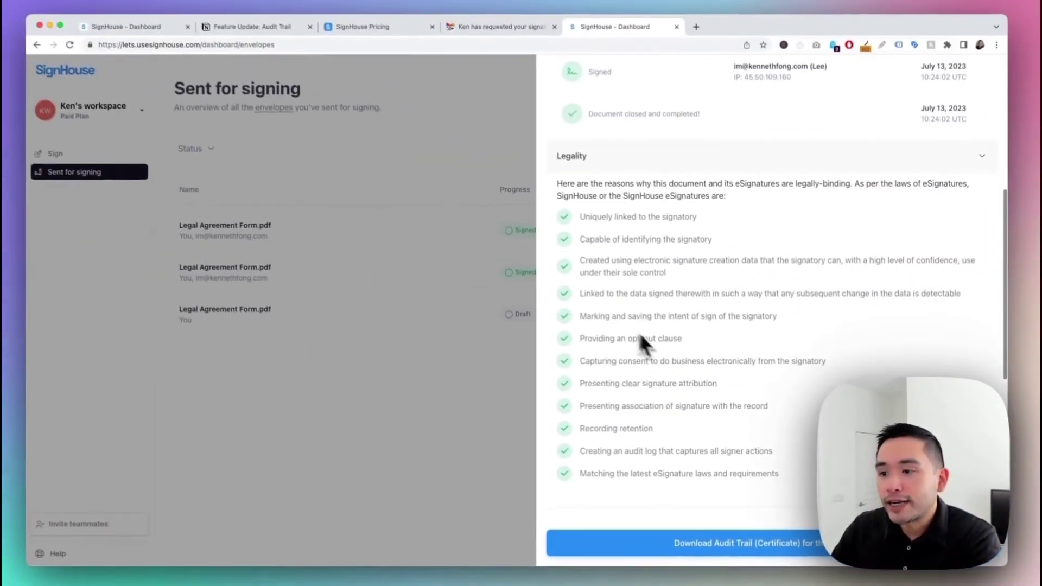
{"action": "scroll", "coordinate": [670, 361], "scroll_direction": "down", "scroll_amount": 8}
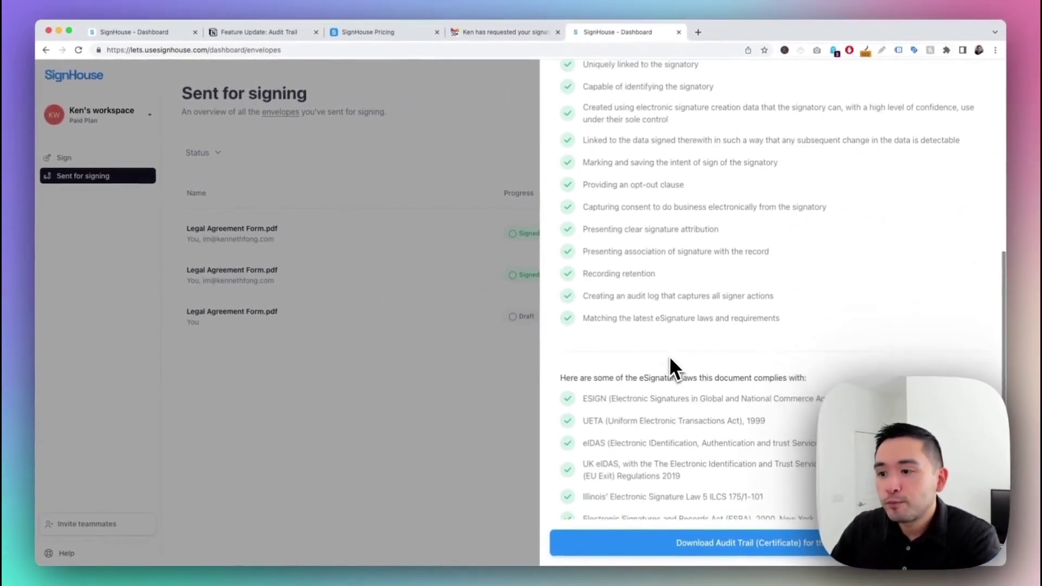
{"action": "scroll", "coordinate": [619, 429], "scroll_direction": "down", "scroll_amount": 10}
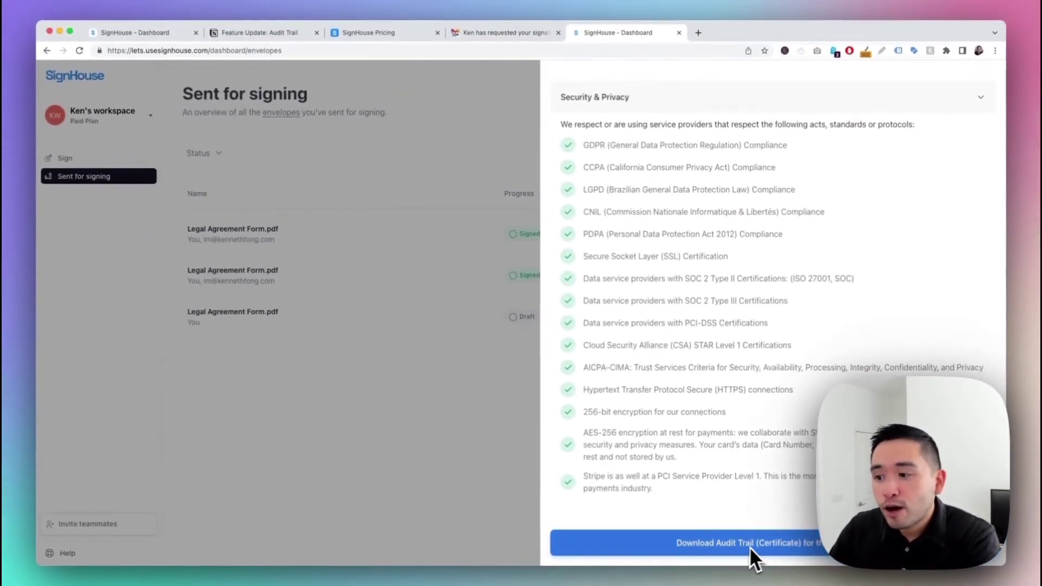
{"action": "scroll", "coordinate": [811, 533], "scroll_direction": "up", "scroll_amount": 12}
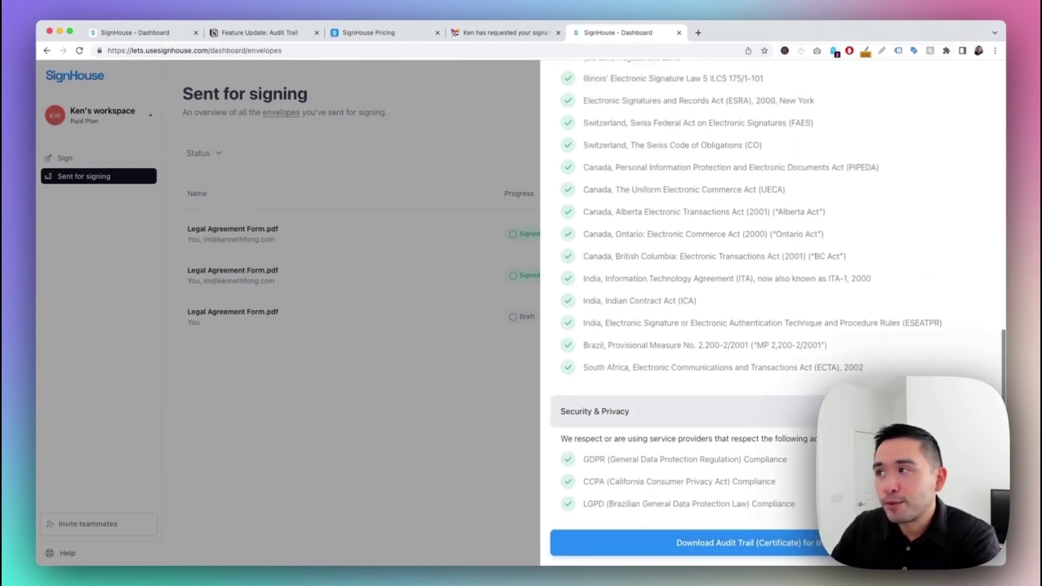
{"action": "scroll", "coordinate": [861, 266], "scroll_direction": "up", "scroll_amount": 8}
{"action": "key", "text": "Escape"}
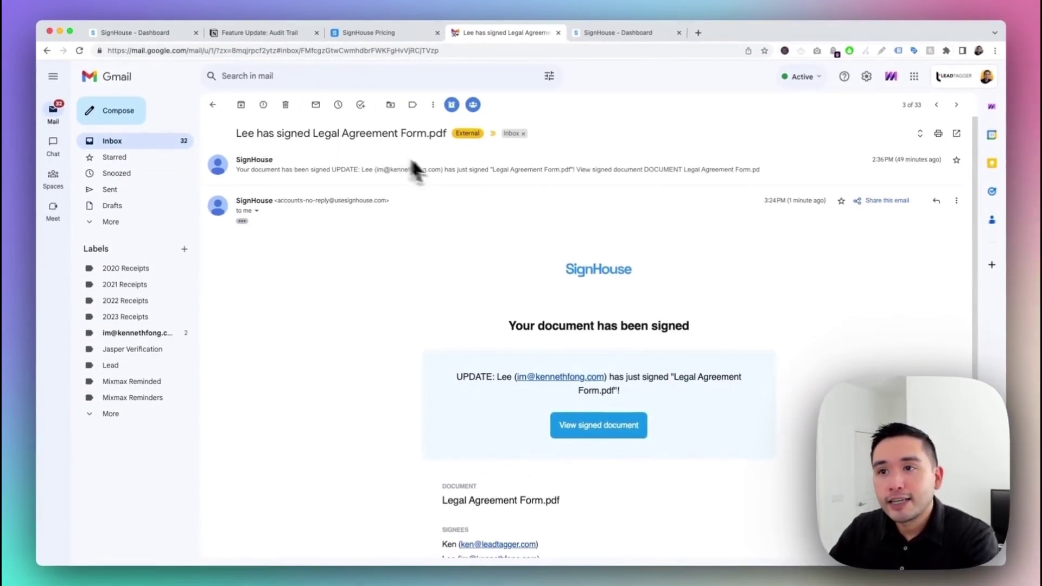
Step: Highlight the document name, signees list, signed-by-everyone subject and success heading in the email
{"action": "scroll", "coordinate": [461, 195], "scroll_direction": "down", "scroll_amount": 5}
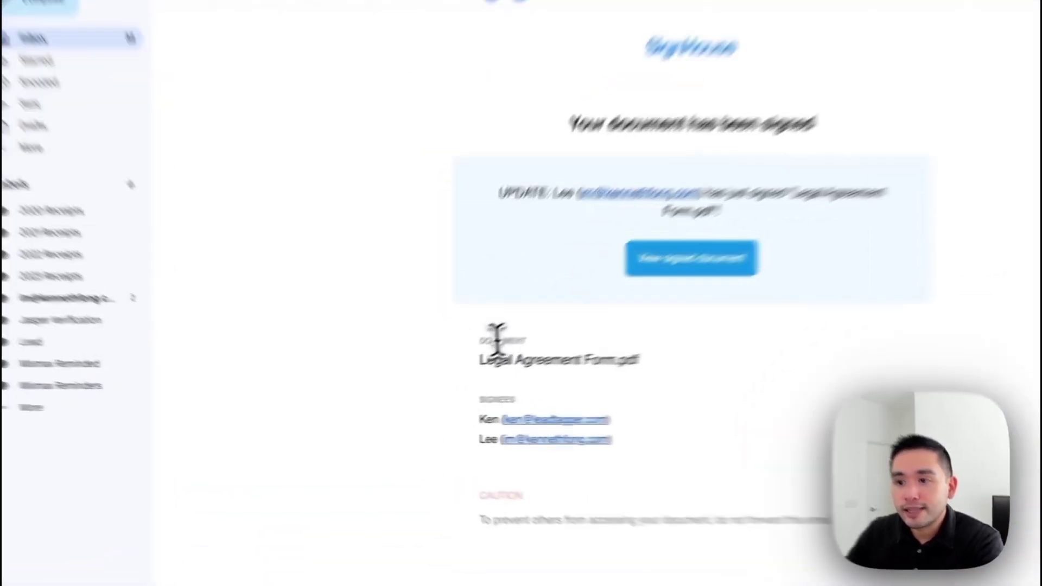
{"action": "left_click_drag", "start_coordinate": [449, 364], "coordinate": [483, 373]}
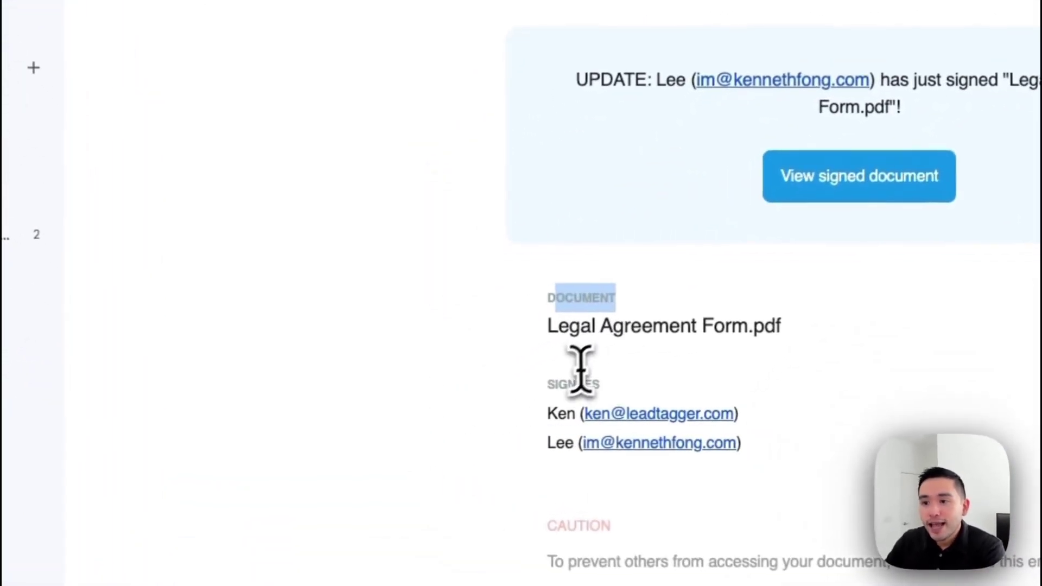
{"action": "left_click_drag", "start_coordinate": [546, 384], "coordinate": [591, 441]}
{"action": "left_click", "coordinate": [539, 465]}
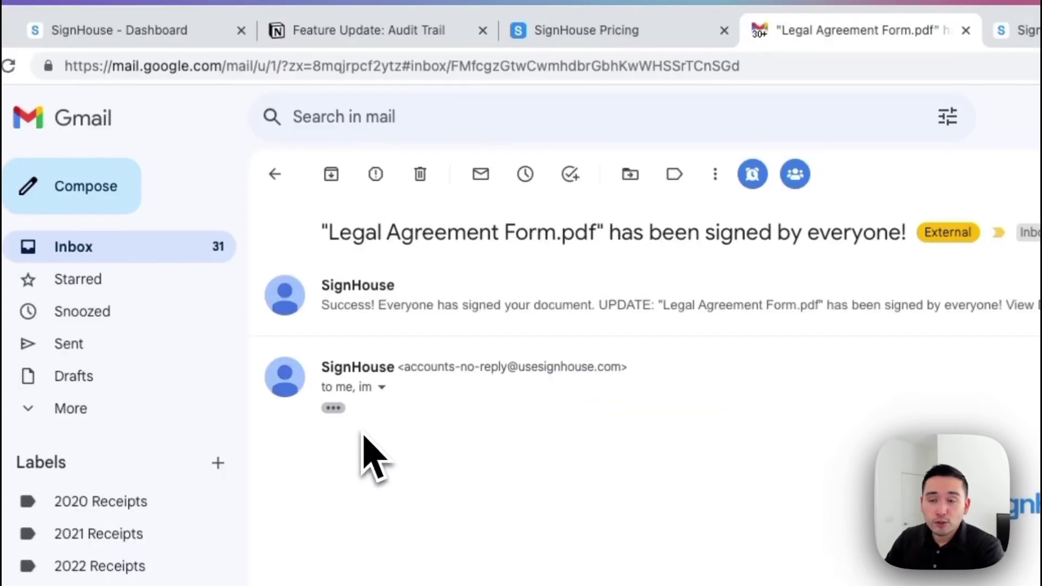
{"action": "left_click_drag", "start_coordinate": [333, 231], "coordinate": [877, 232]}
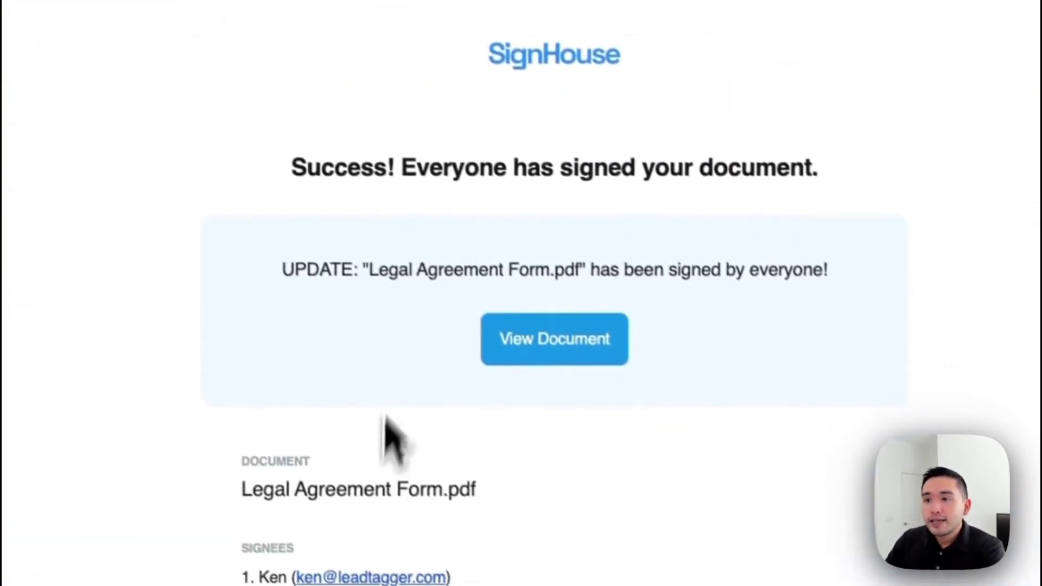
{"action": "left_click_drag", "start_coordinate": [293, 155], "coordinate": [742, 154]}
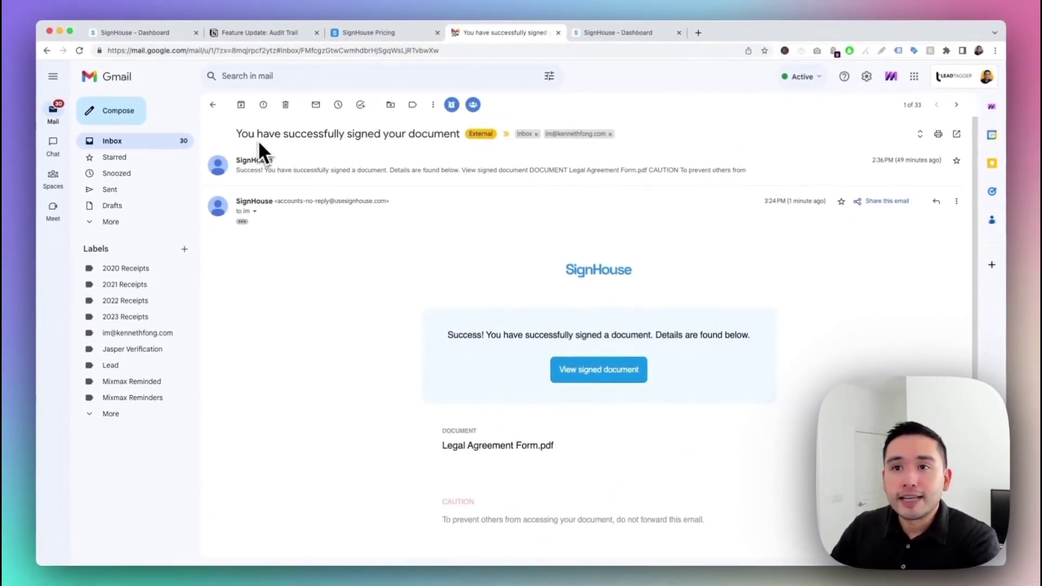
Step: Follow View signed document from the 'You have successfully signed your document' email into SignHouse
{"action": "scroll", "coordinate": [512, 249], "scroll_direction": "down", "scroll_amount": 3}
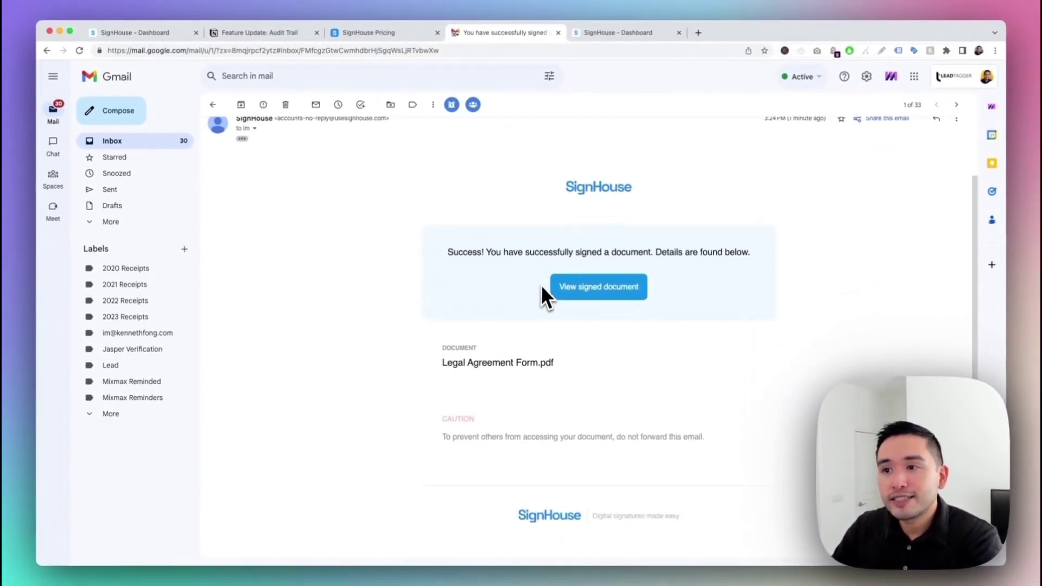
{"action": "left_click", "coordinate": [607, 295]}
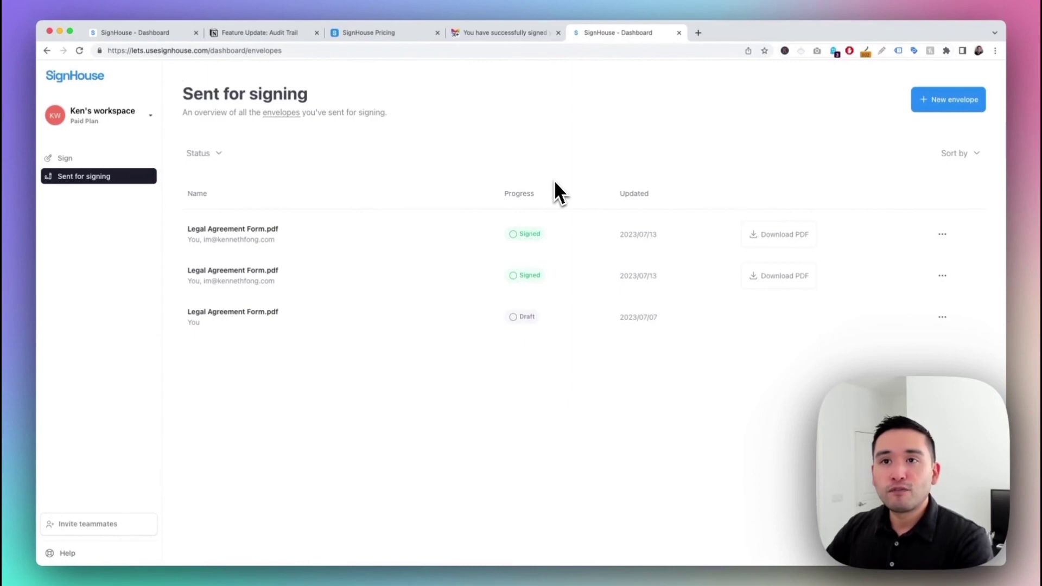
{"action": "left_click", "coordinate": [289, 33]}
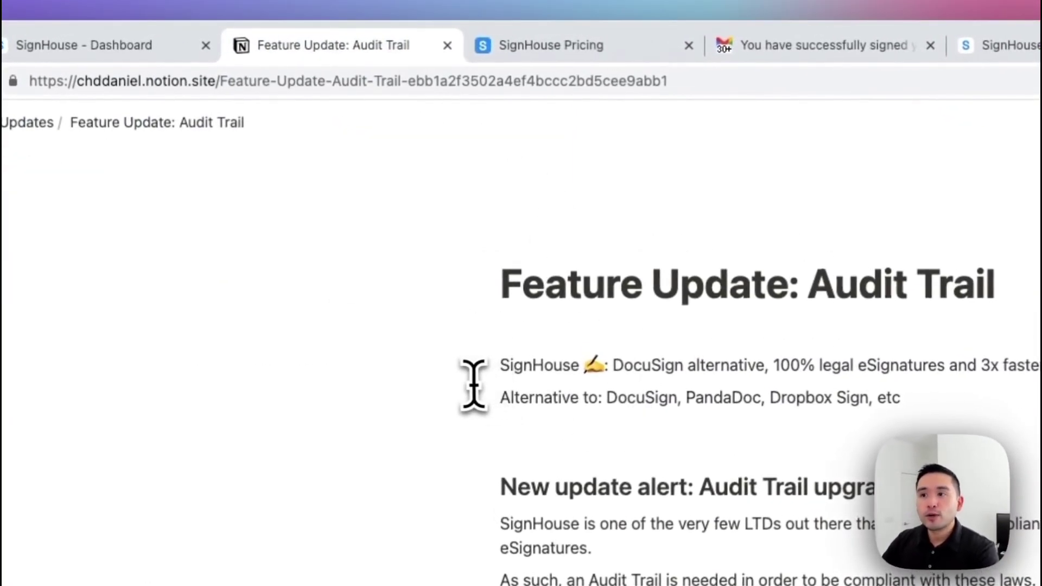
{"action": "scroll", "coordinate": [469, 387], "scroll_direction": "down", "scroll_amount": 2}
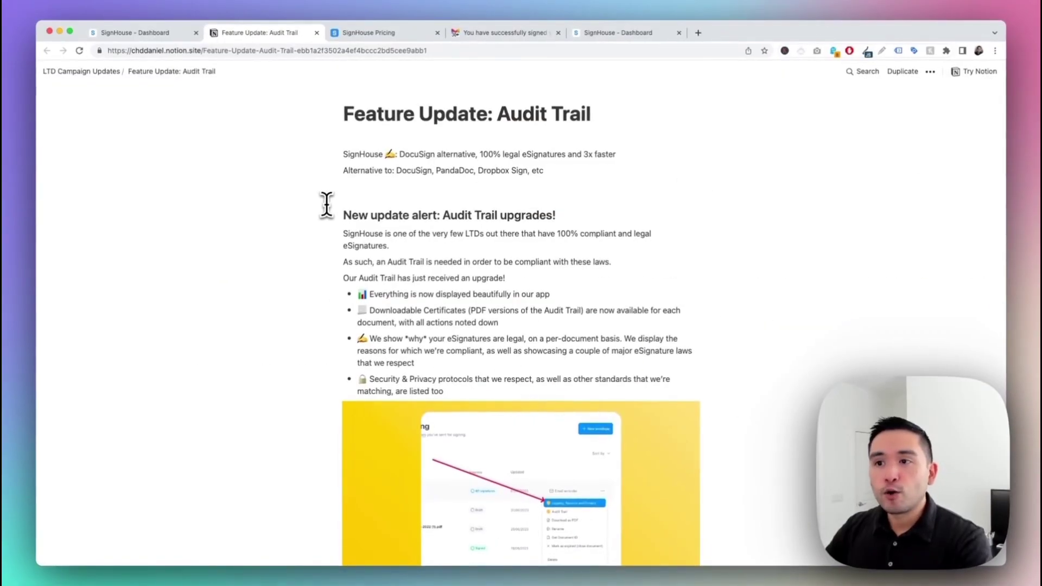
{"action": "scroll", "coordinate": [326, 204], "scroll_direction": "down", "scroll_amount": 2}
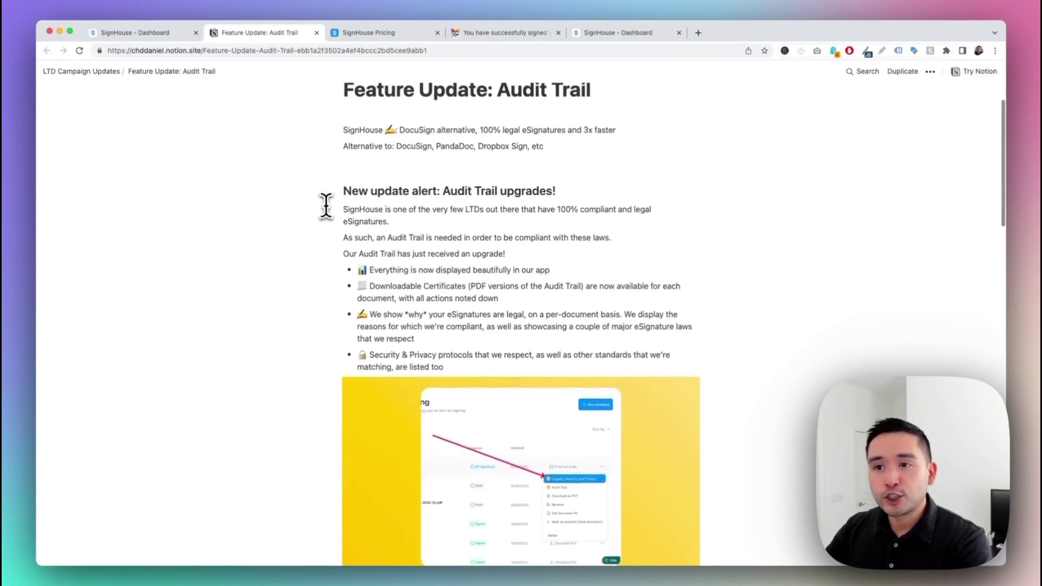
{"action": "scroll", "coordinate": [326, 204], "scroll_direction": "down", "scroll_amount": 4}
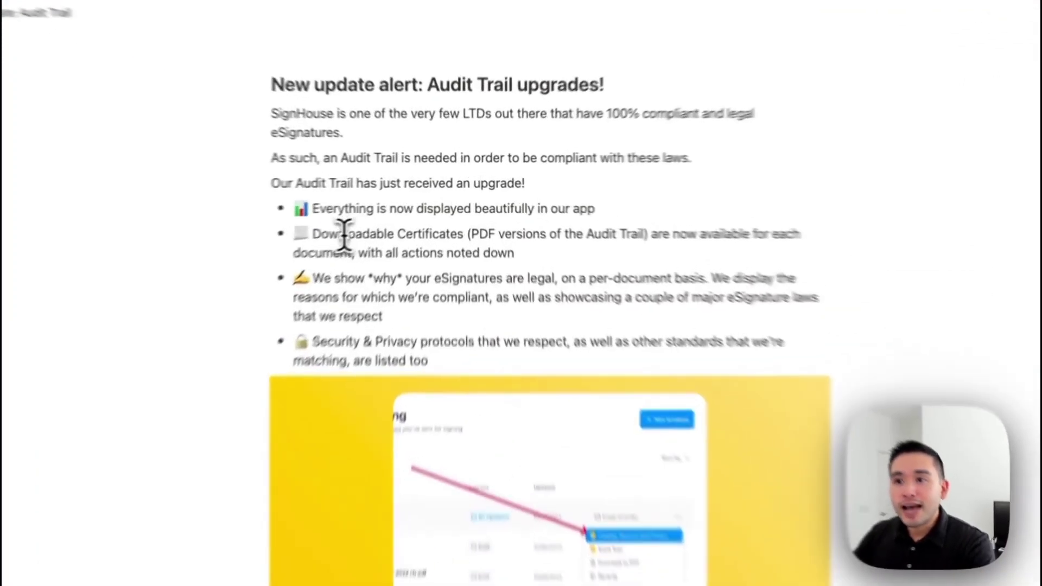
{"action": "left_click_drag", "start_coordinate": [379, 186], "coordinate": [461, 187]}
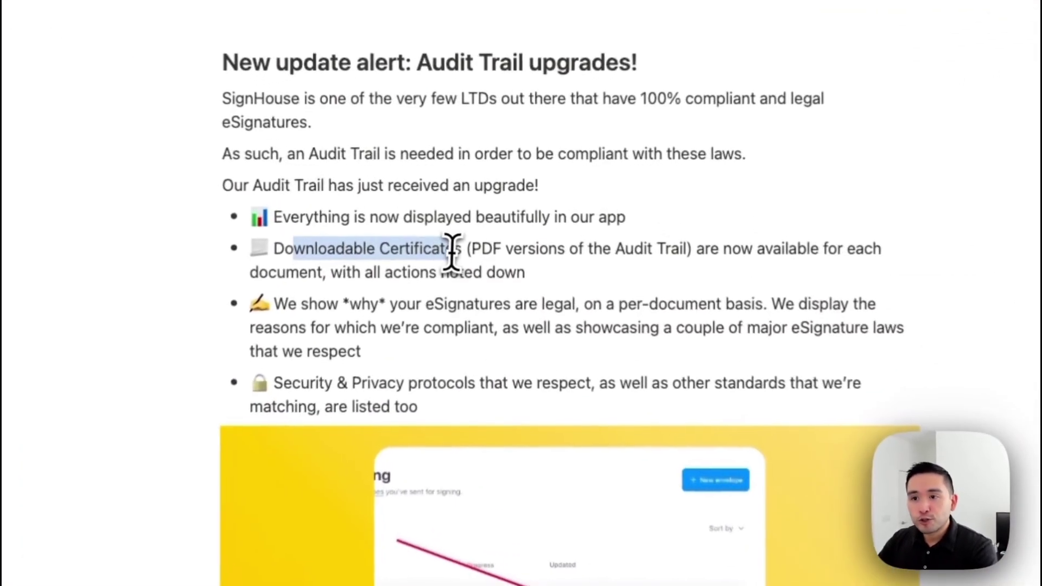
{"action": "left_click_drag", "start_coordinate": [453, 250], "coordinate": [456, 253]}
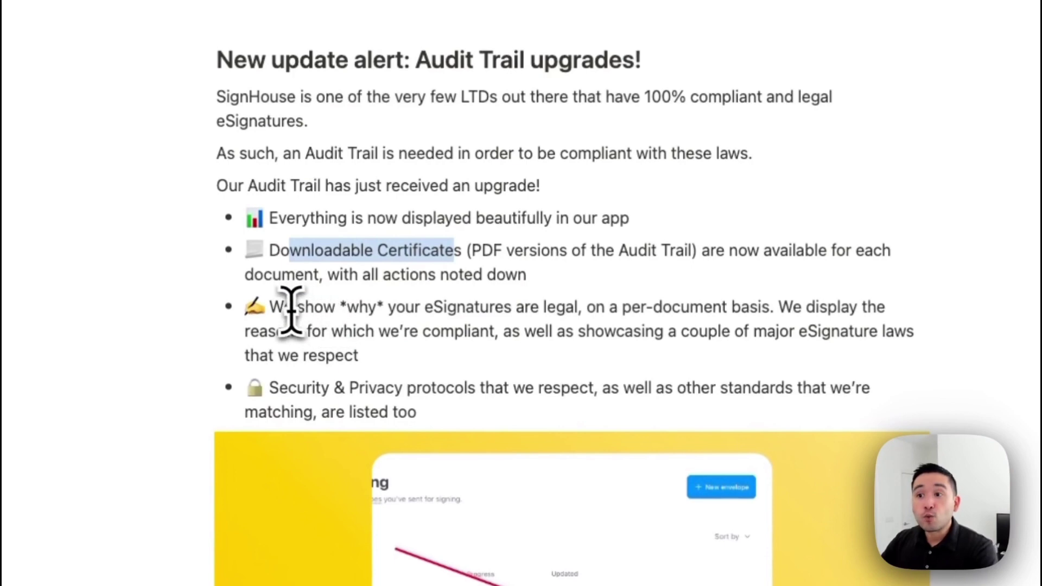
{"action": "left_click_drag", "start_coordinate": [291, 308], "coordinate": [520, 306]}
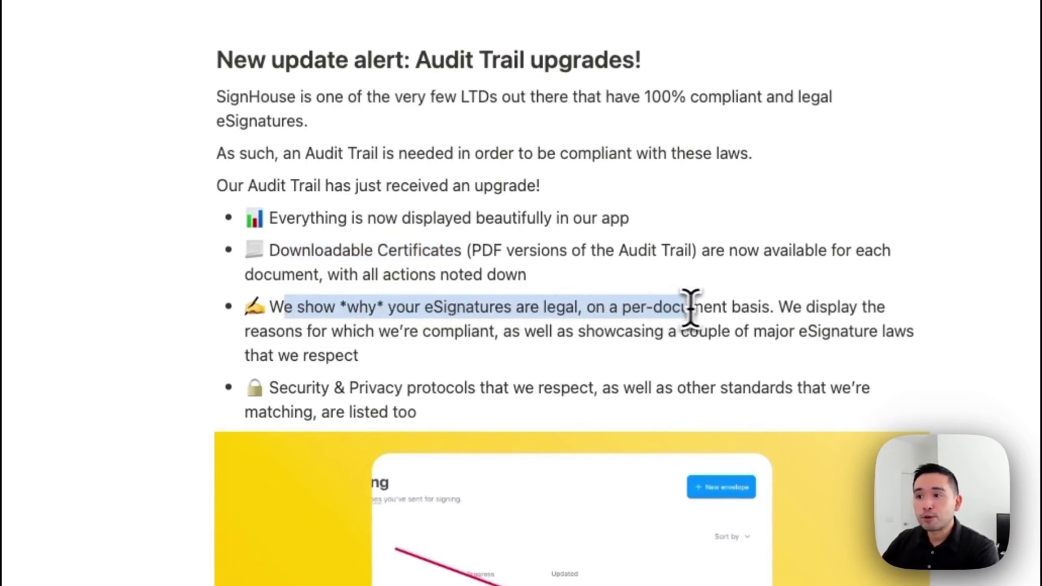
{"action": "left_click_drag", "start_coordinate": [692, 306], "coordinate": [765, 305]}
{"action": "scroll", "coordinate": [498, 337], "scroll_direction": "down", "scroll_amount": 4}
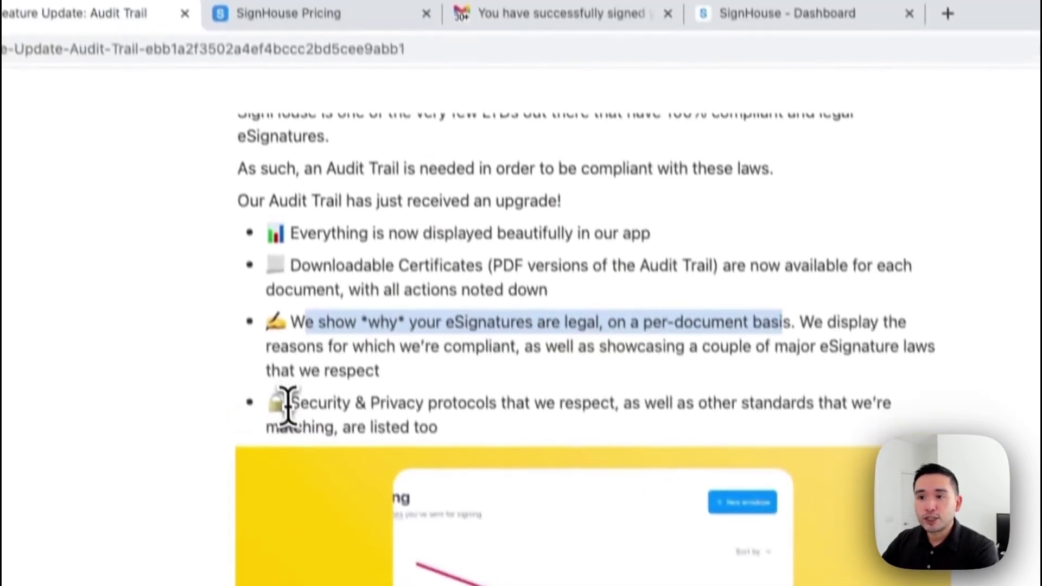
{"action": "left_click_drag", "start_coordinate": [268, 280], "coordinate": [490, 280]}
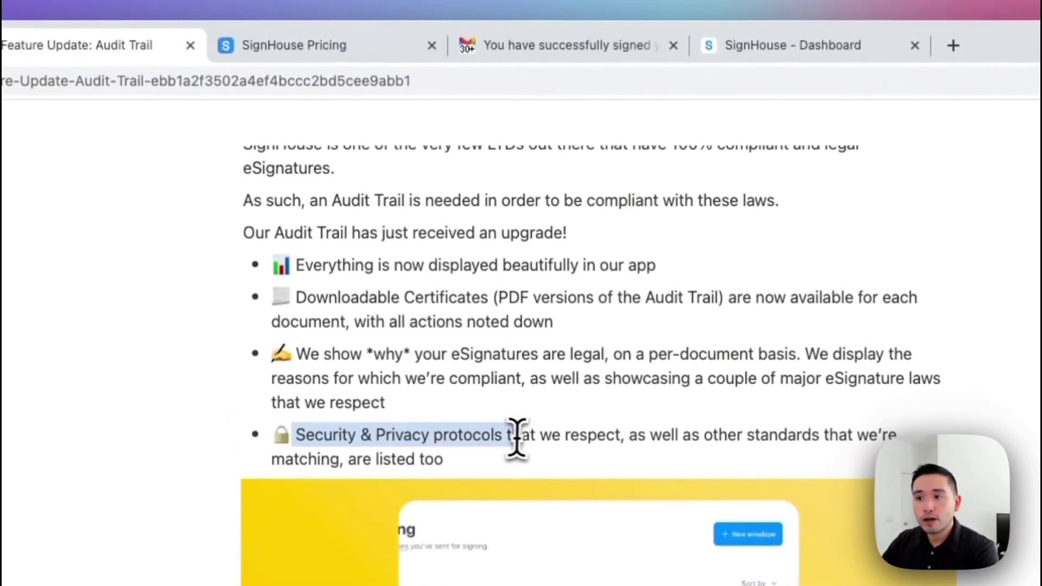
{"action": "left_click_drag", "start_coordinate": [517, 437], "coordinate": [623, 384]}
{"action": "scroll", "coordinate": [624, 383], "scroll_direction": "down", "scroll_amount": 3}
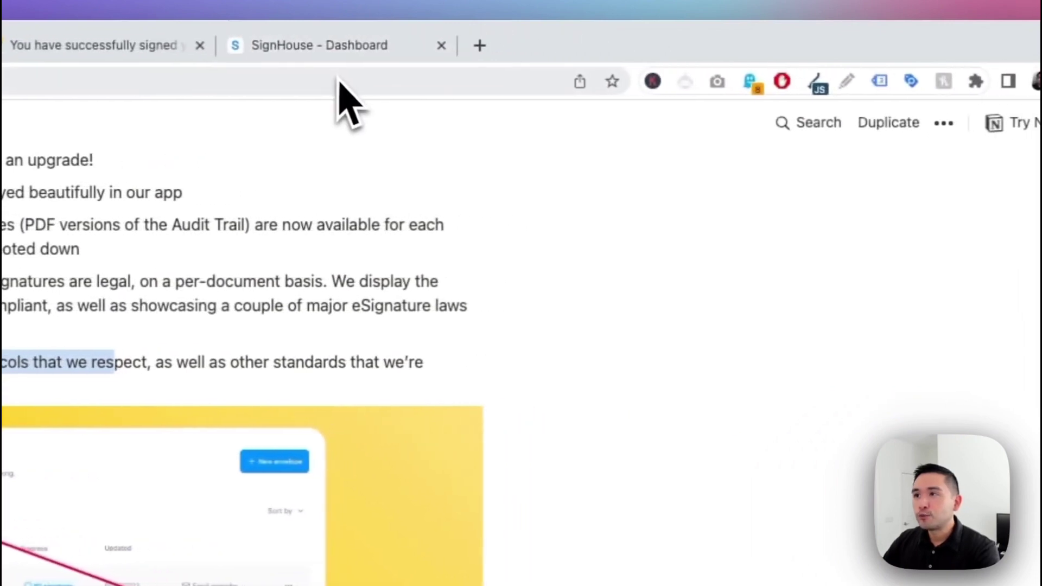
{"action": "left_click", "coordinate": [632, 45]}
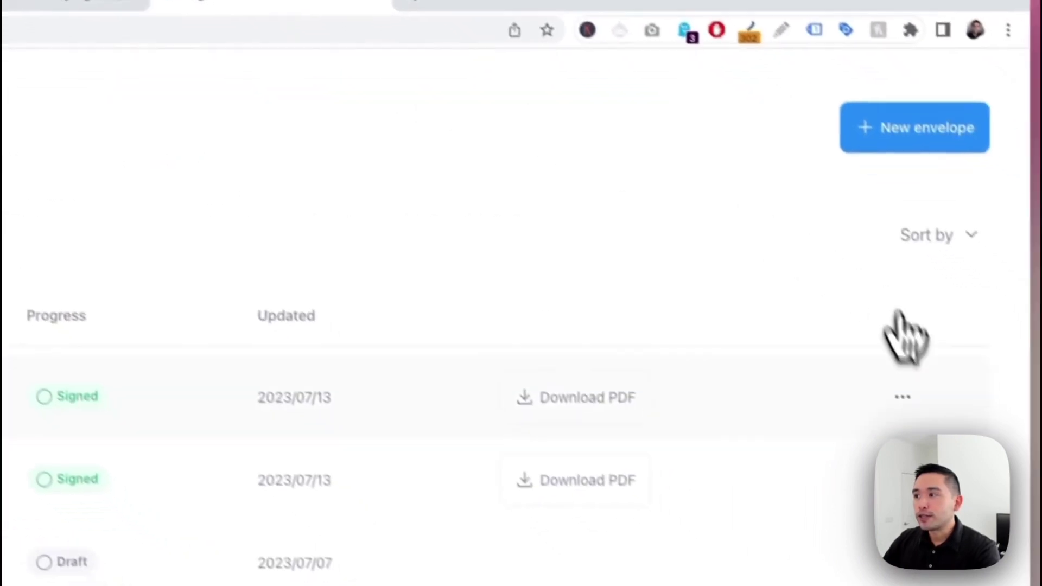
{"action": "left_click", "coordinate": [902, 397]}
{"action": "left_click", "coordinate": [895, 451]}
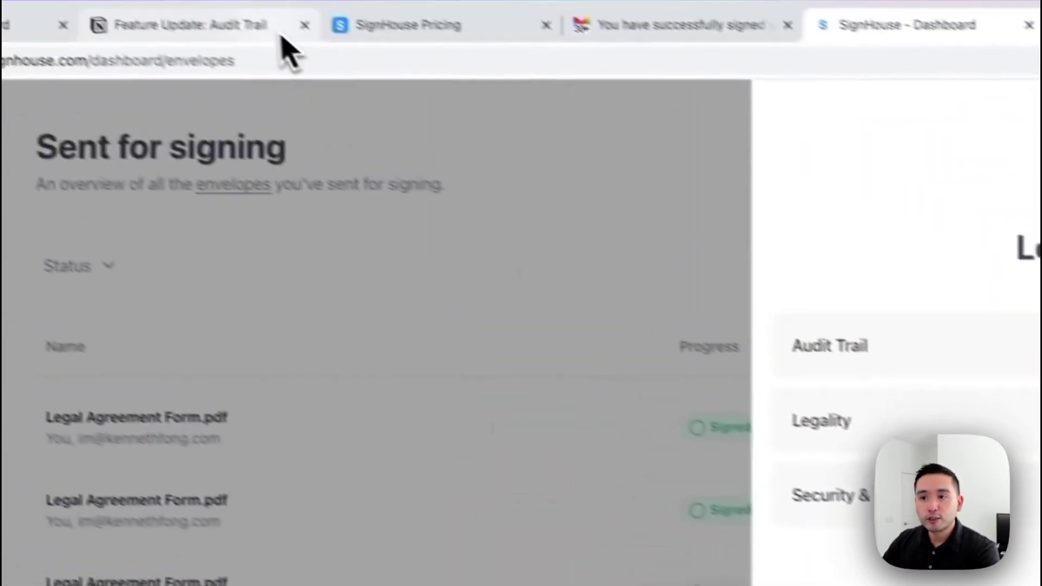
{"action": "left_click", "coordinate": [278, 41]}
{"action": "scroll", "coordinate": [414, 251], "scroll_direction": "down", "scroll_amount": 5}
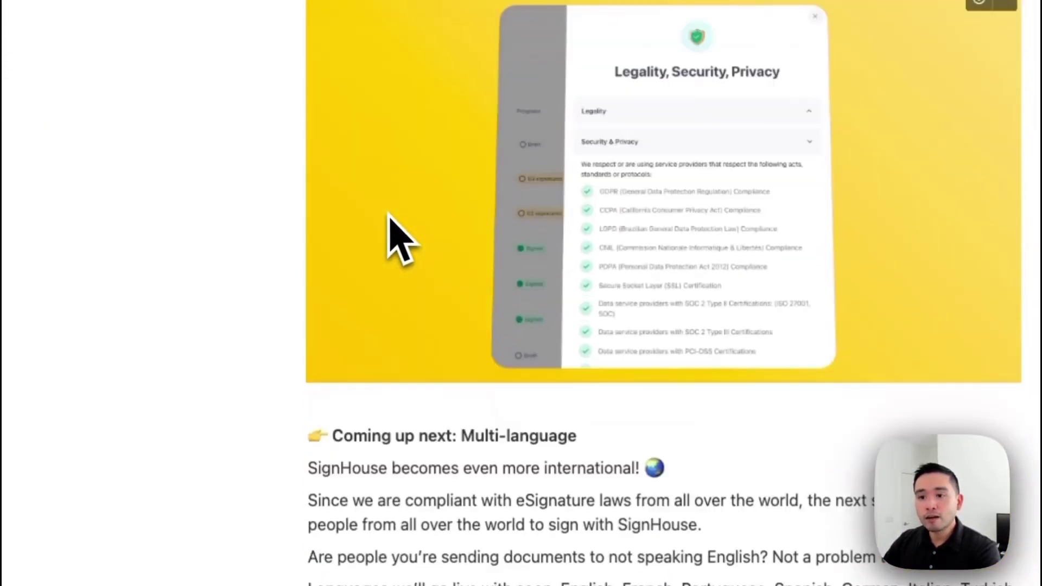
{"action": "scroll", "coordinate": [401, 239], "scroll_direction": "down", "scroll_amount": 5}
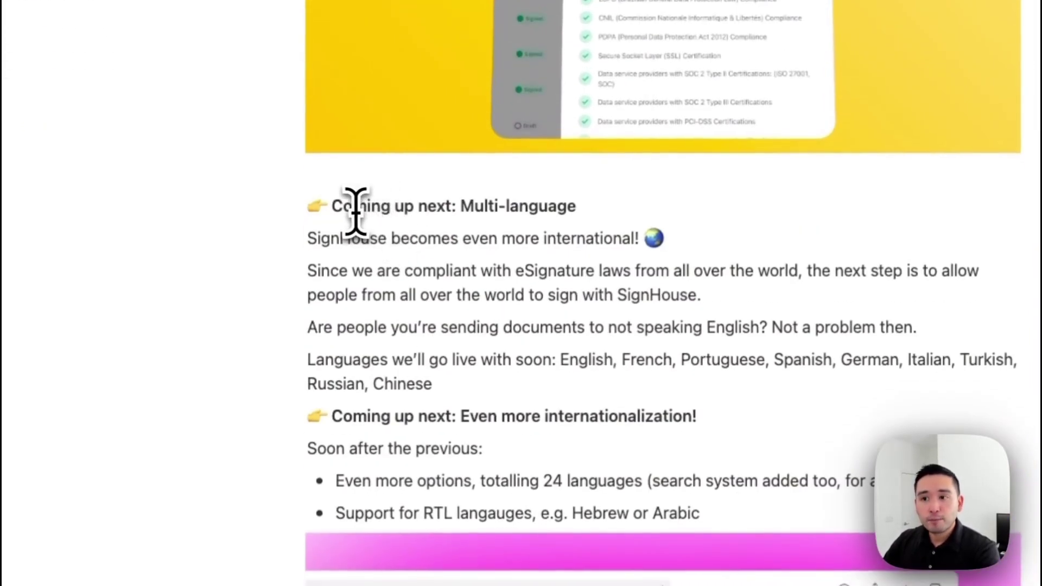
{"action": "left_click_drag", "start_coordinate": [462, 206], "coordinate": [580, 209]}
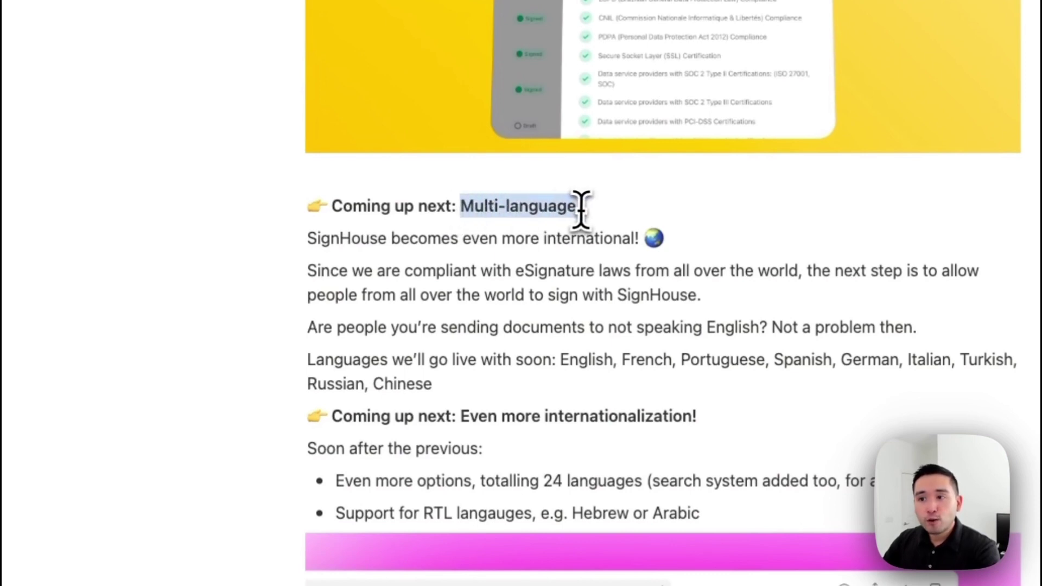
{"action": "scroll", "coordinate": [581, 209], "scroll_direction": "down", "scroll_amount": 1}
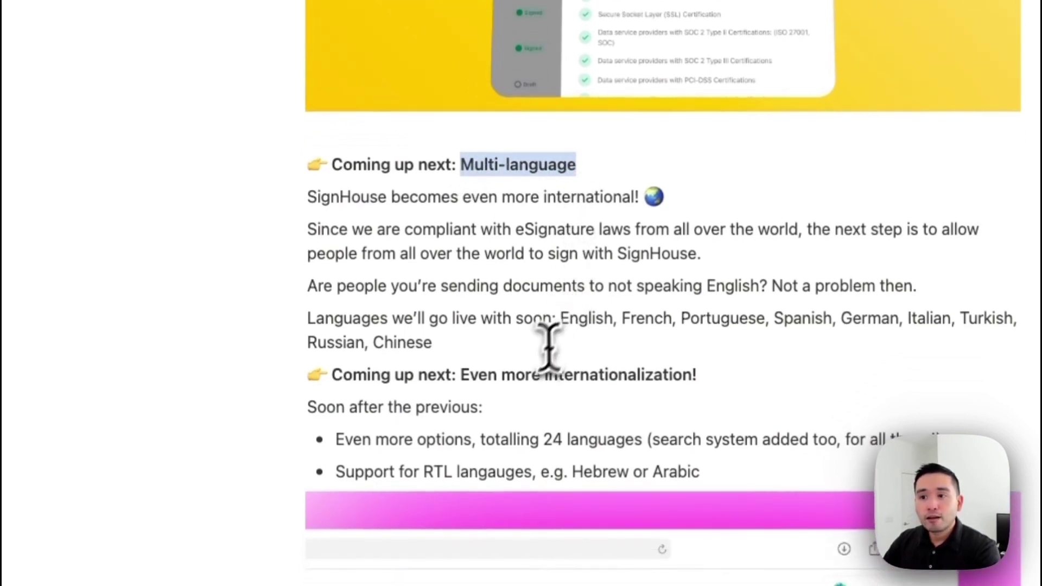
{"action": "left_click", "coordinate": [467, 374]}
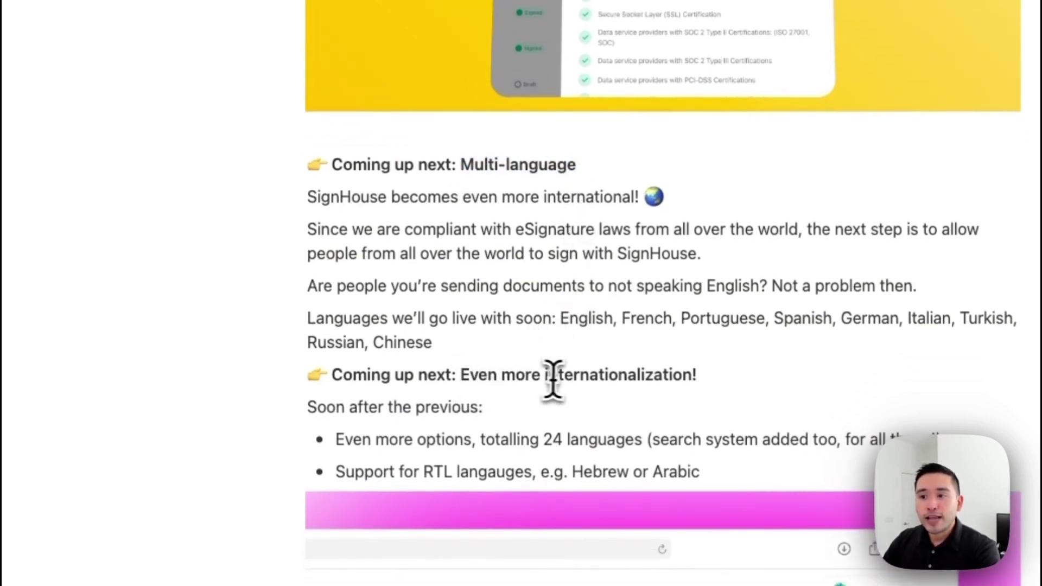
{"action": "scroll", "coordinate": [679, 372], "scroll_direction": "down", "scroll_amount": 10}
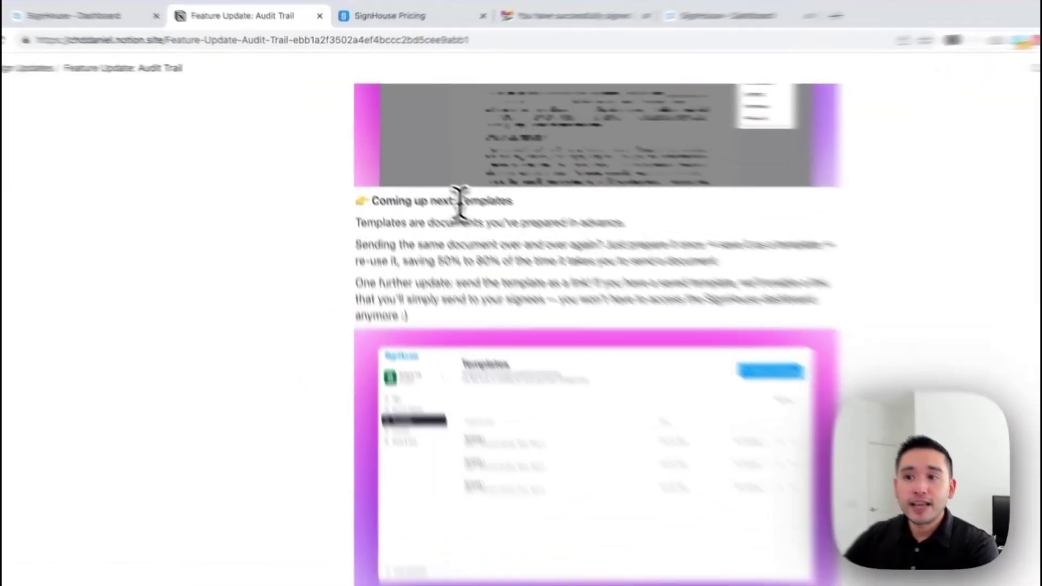
{"action": "left_click_drag", "start_coordinate": [421, 173], "coordinate": [465, 171]}
{"action": "left_click", "coordinate": [468, 172]}
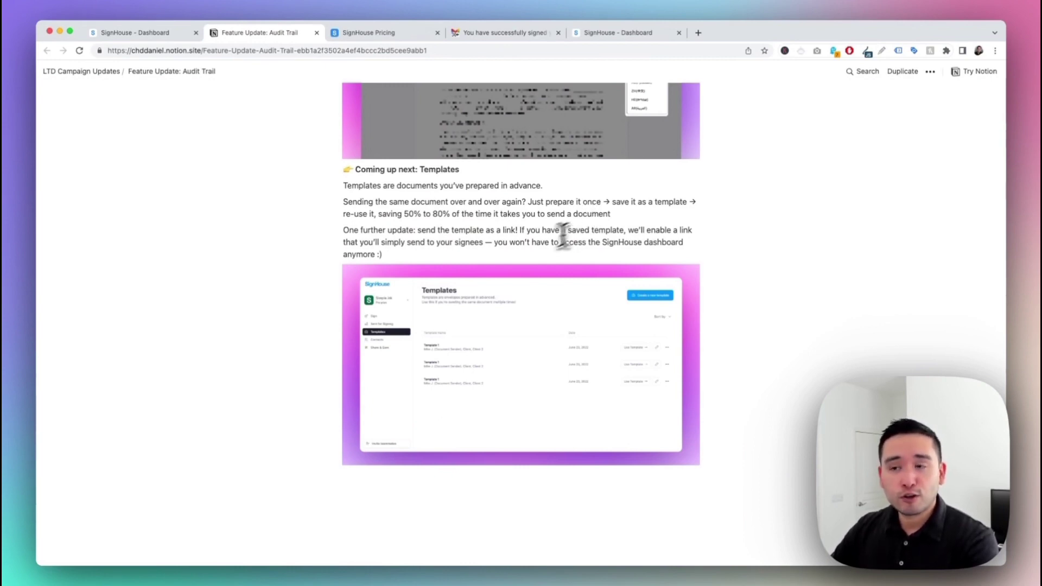
{"action": "scroll", "coordinate": [458, 230], "scroll_direction": "up", "scroll_amount": 2}
{"action": "scroll", "coordinate": [460, 233], "scroll_direction": "up", "scroll_amount": 20}
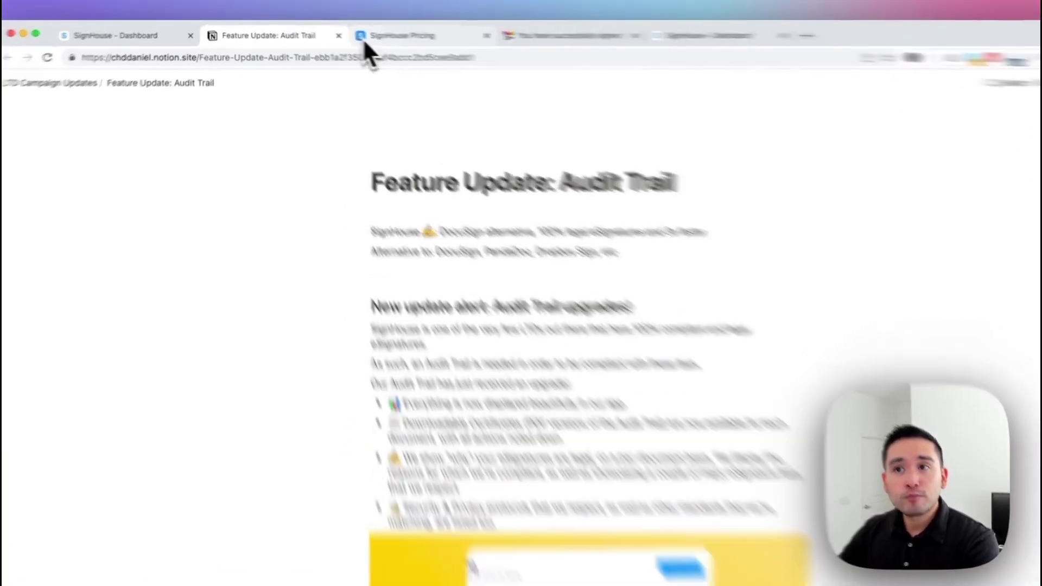
Step: Show the Pricing plan cards, Hobby $79 to Pro $999, and their Integrations and Webhooks rows
{"action": "left_click", "coordinate": [364, 33]}
{"action": "scroll", "coordinate": [512, 184], "scroll_direction": "down", "scroll_amount": 10}
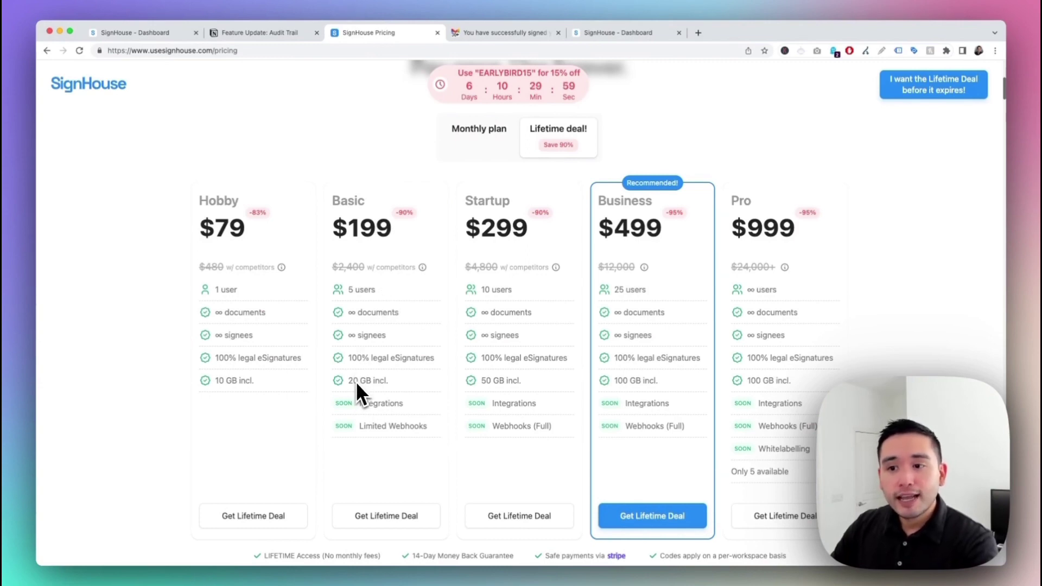
{"action": "mouse_move", "coordinate": [367, 406]}
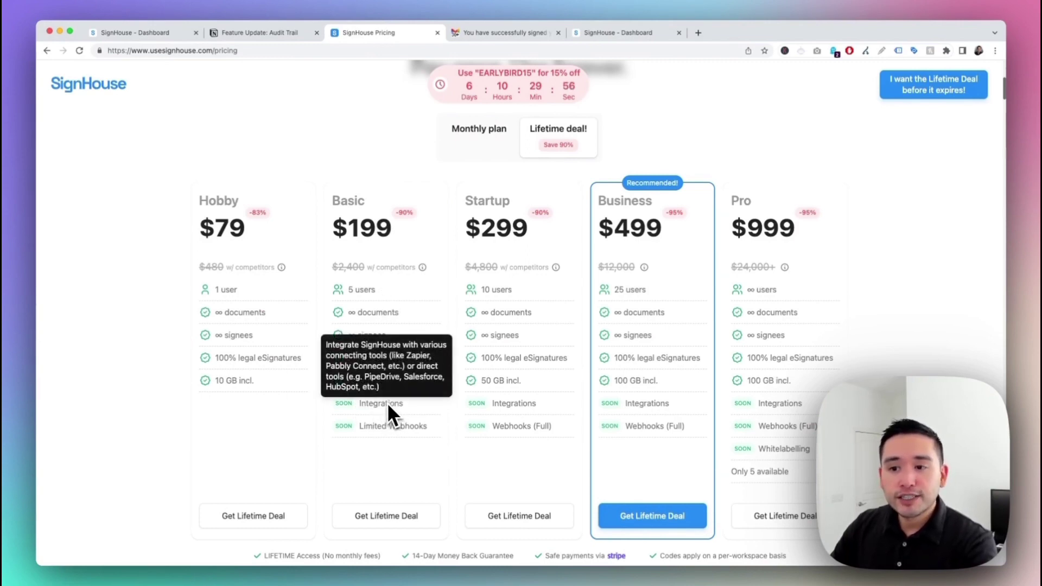
{"action": "mouse_move", "coordinate": [378, 424]}
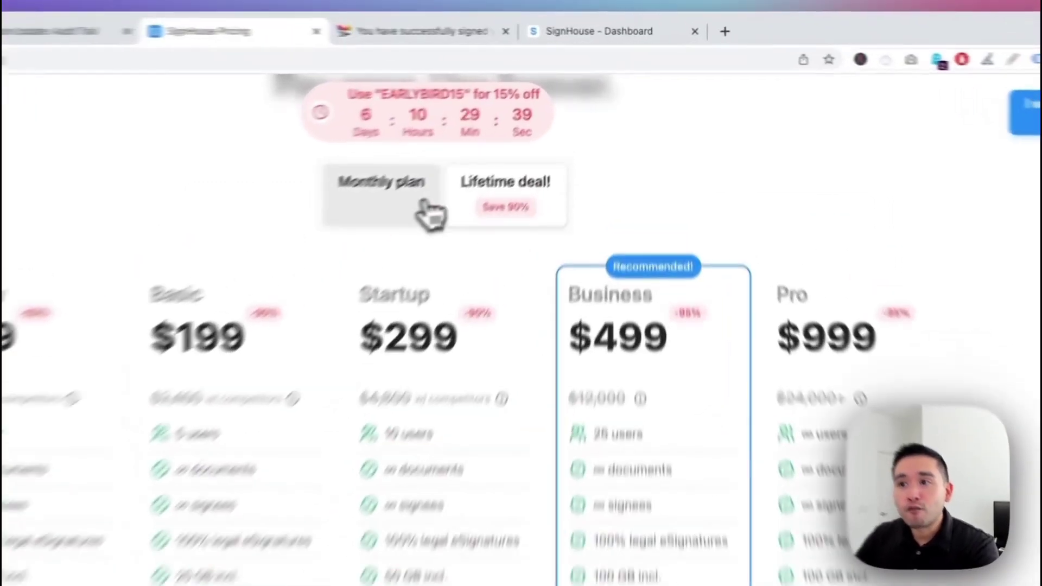
{"action": "left_click", "coordinate": [492, 138]}
{"action": "scroll", "coordinate": [756, 349], "scroll_direction": "down", "scroll_amount": 3}
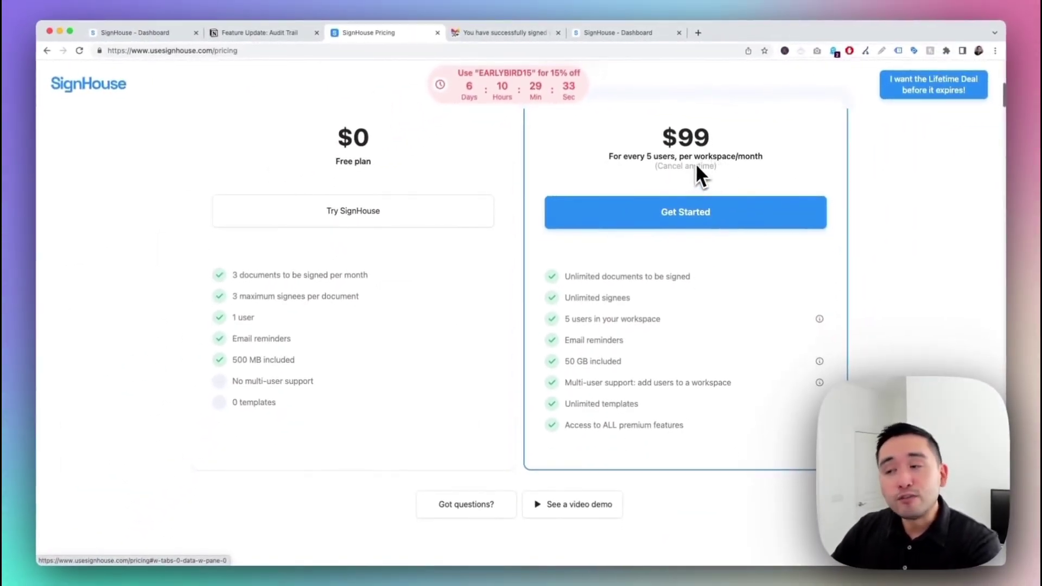
{"action": "scroll", "coordinate": [699, 163], "scroll_direction": "up", "scroll_amount": 1}
{"action": "scroll", "coordinate": [685, 234], "scroll_direction": "up", "scroll_amount": 5}
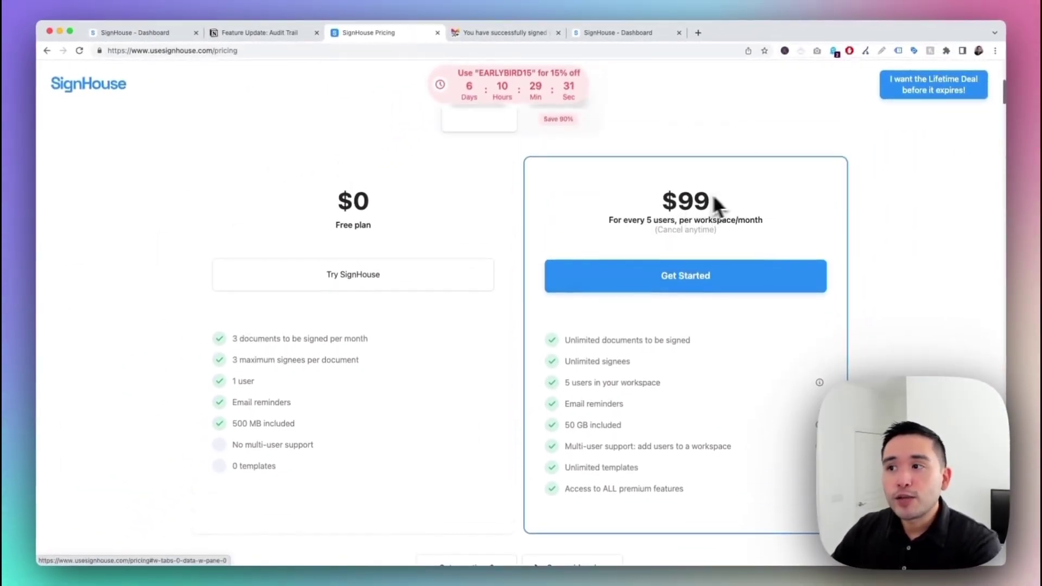
{"action": "left_click", "coordinate": [570, 187]}
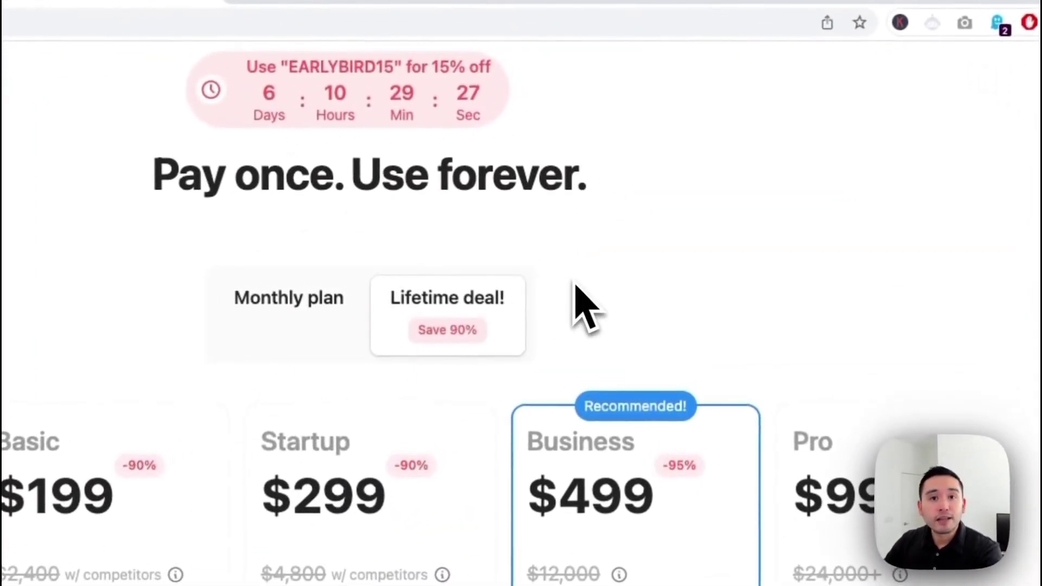
{"action": "scroll", "coordinate": [581, 302], "scroll_direction": "down", "scroll_amount": 3}
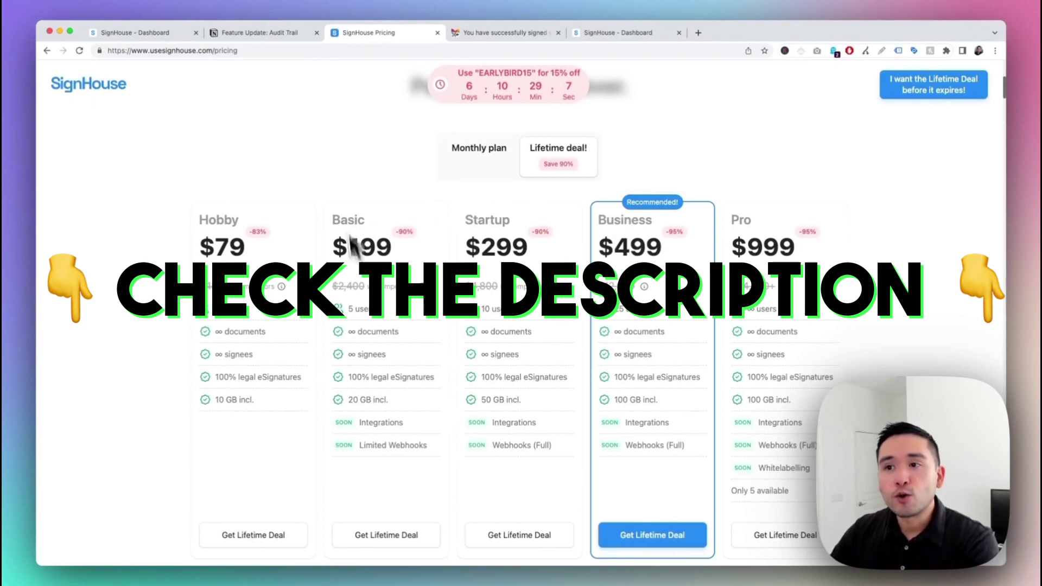
{"action": "scroll", "coordinate": [676, 247], "scroll_direction": "down", "scroll_amount": 3}
{"action": "scroll", "coordinate": [678, 248], "scroll_direction": "down", "scroll_amount": 5}
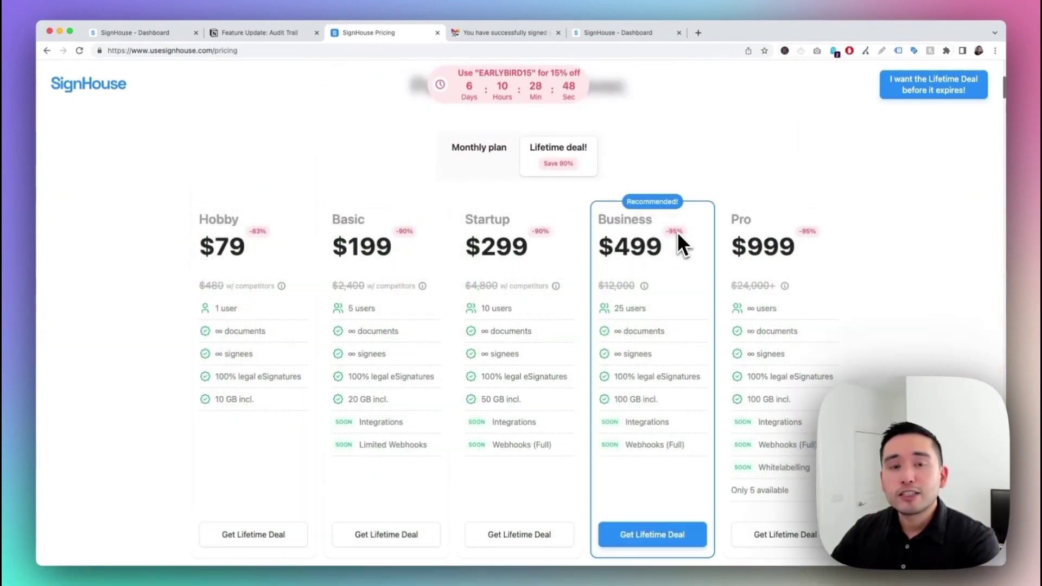